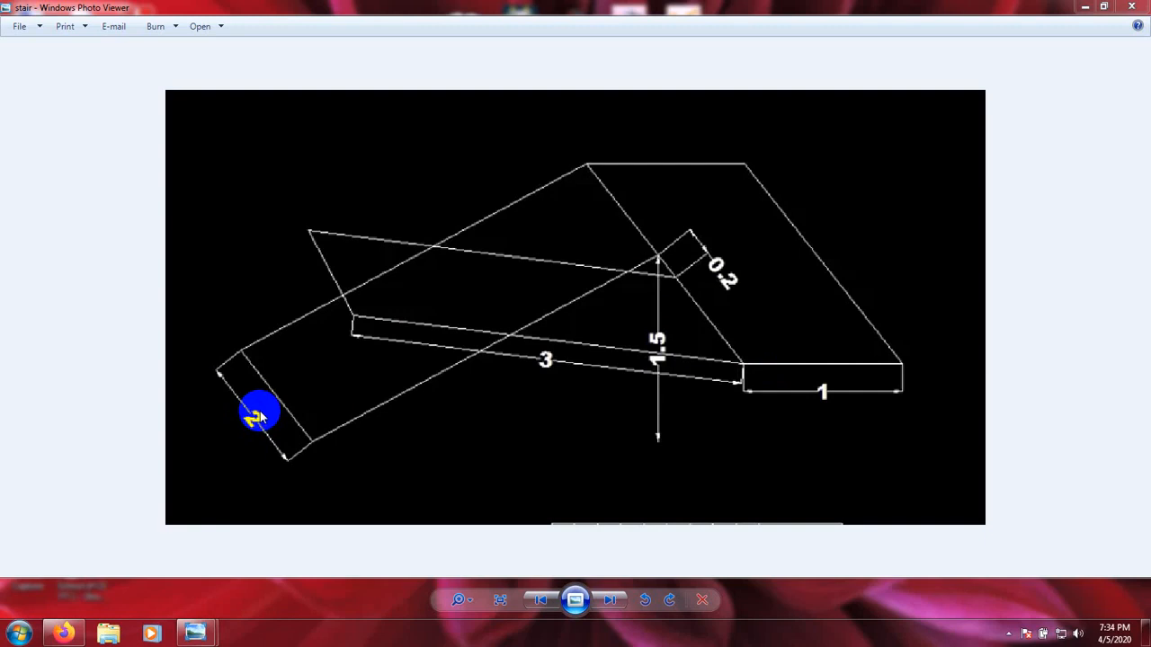
# Put the stair drawing aside, switch to STAAD.Pro V8i and start a new project
pyautogui.click(1085, 8)
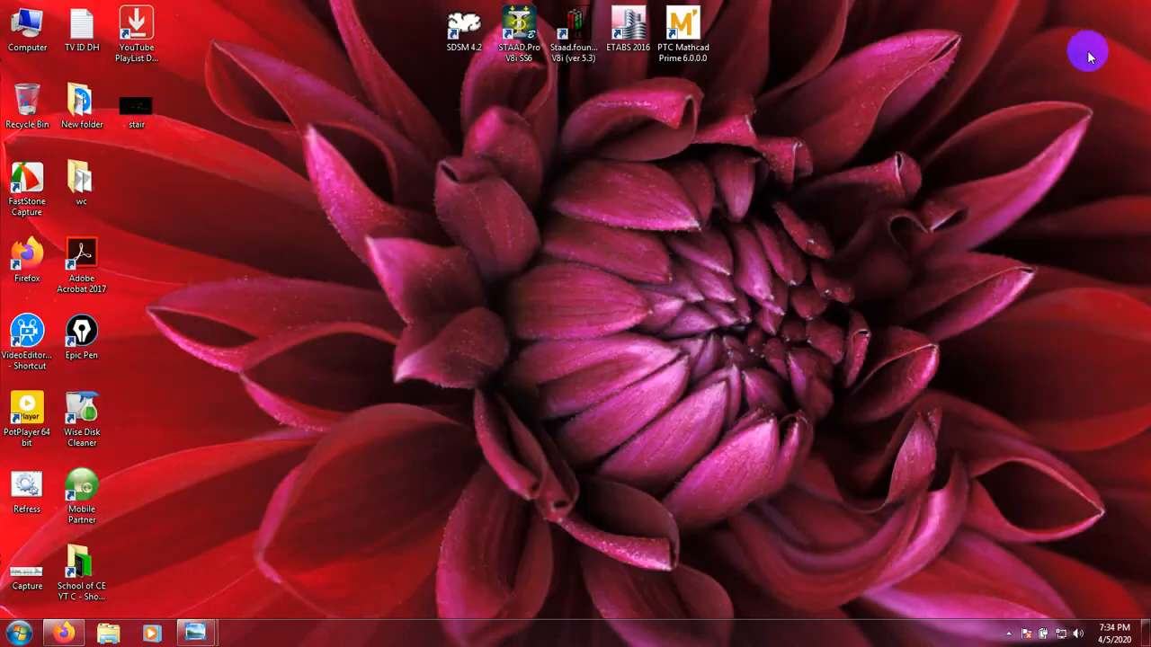
pyautogui.doubleClick(510, 34)
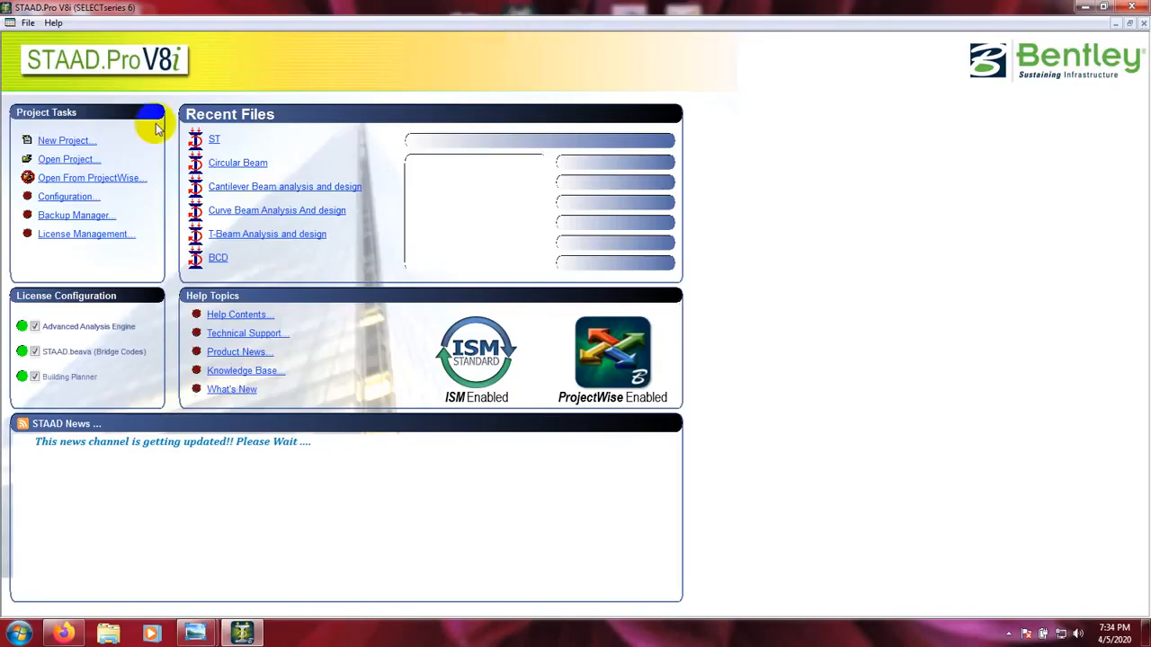
pyautogui.click(66, 142)
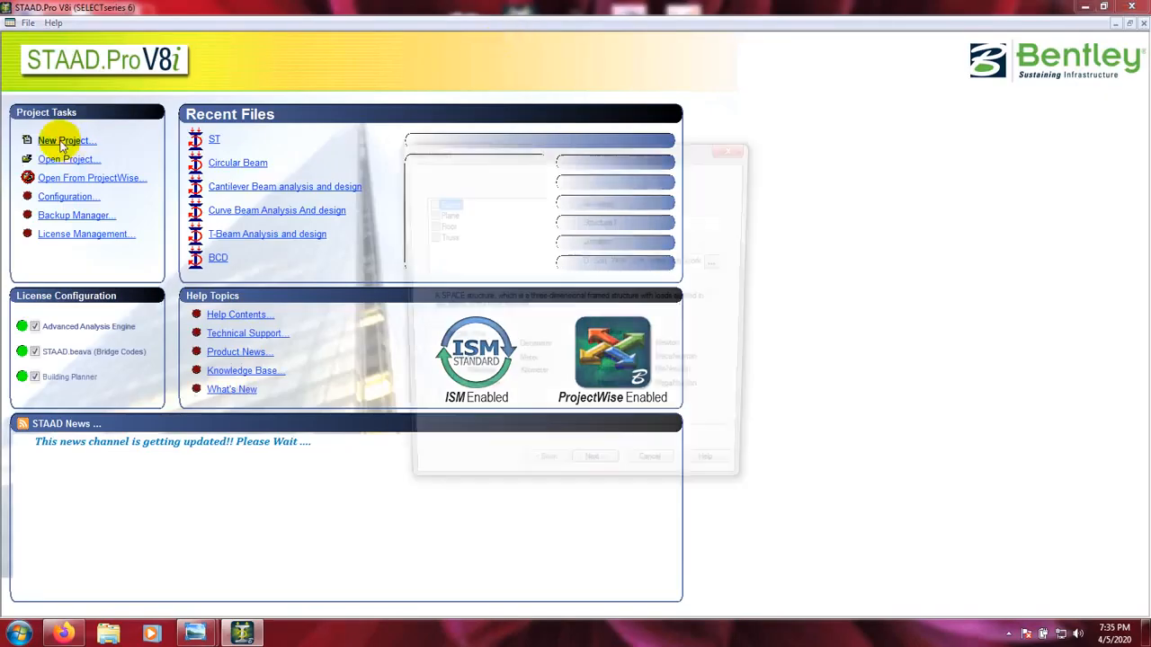
# Create a Space model named "Stari case anslysis and design" in meters and kilonewtons, and begin it with Add Beam
pyautogui.moveTo(516, 151); pyautogui.dragTo(543, 156)
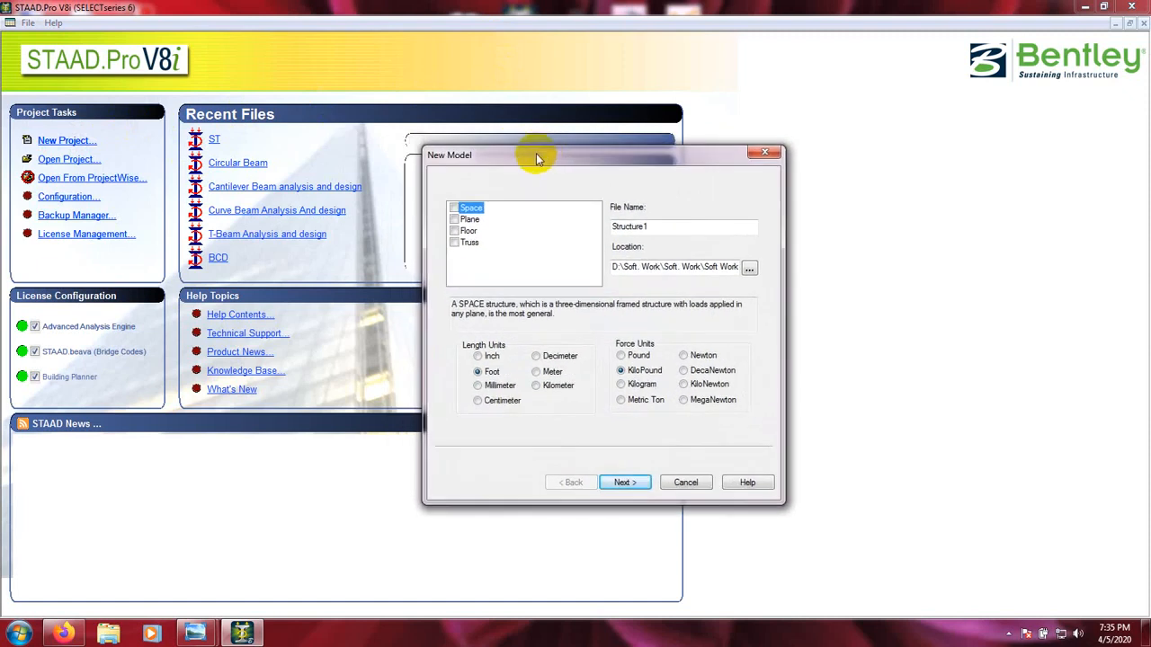
pyautogui.doubleClick(676, 227)
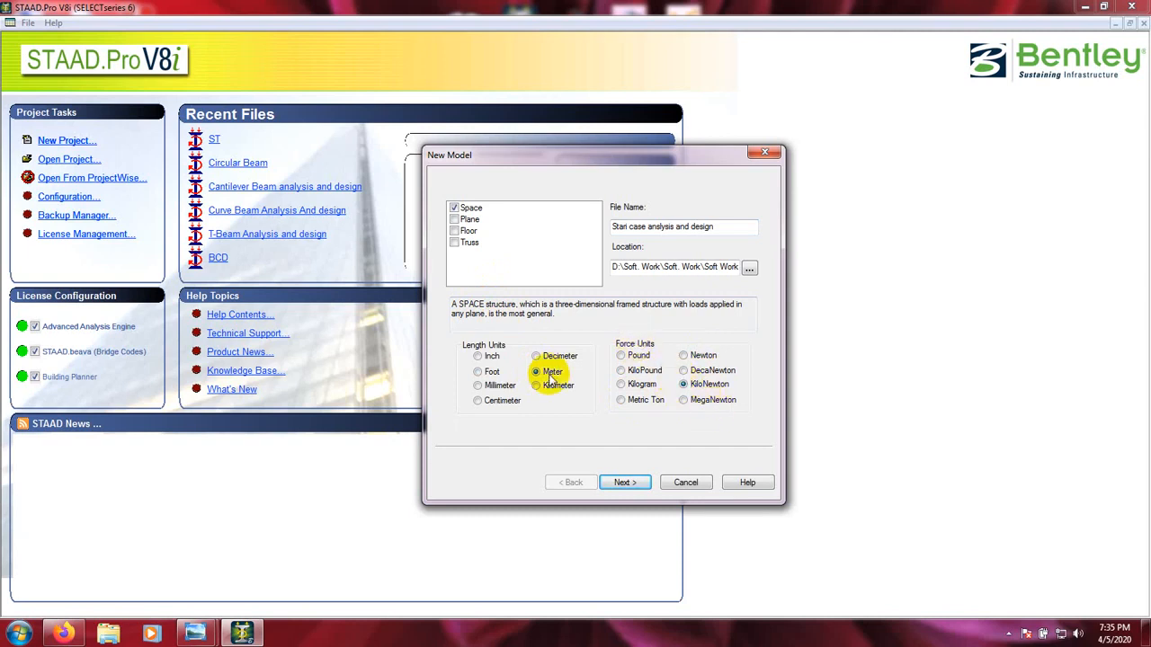
pyautogui.click(625, 484)
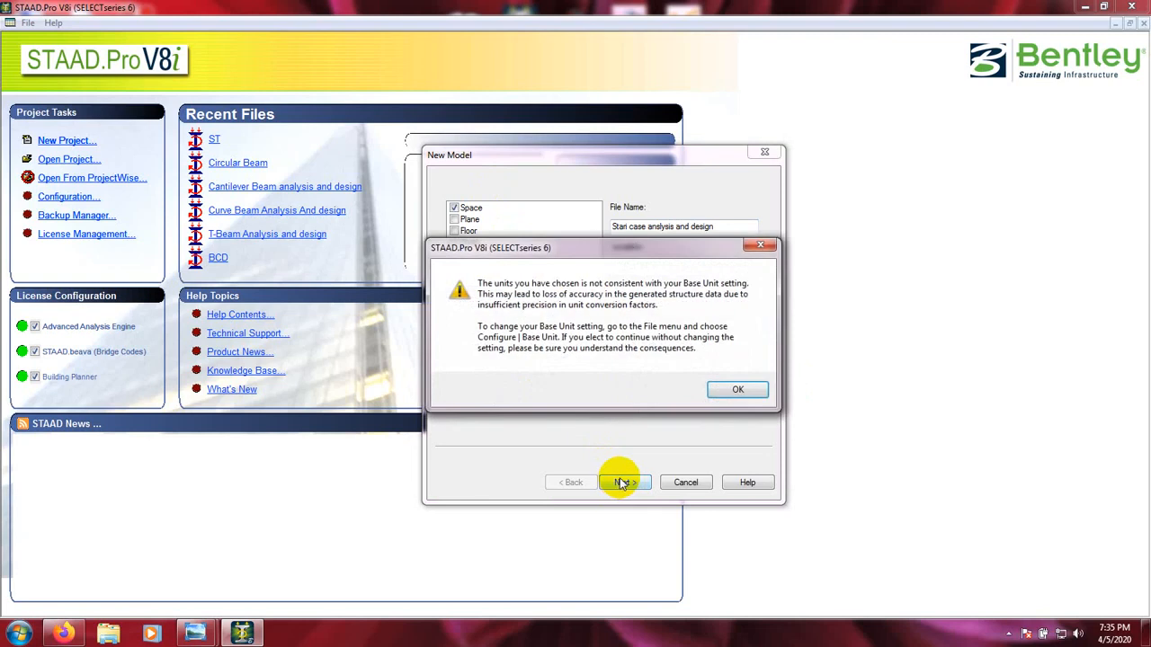
pyautogui.click(739, 390)
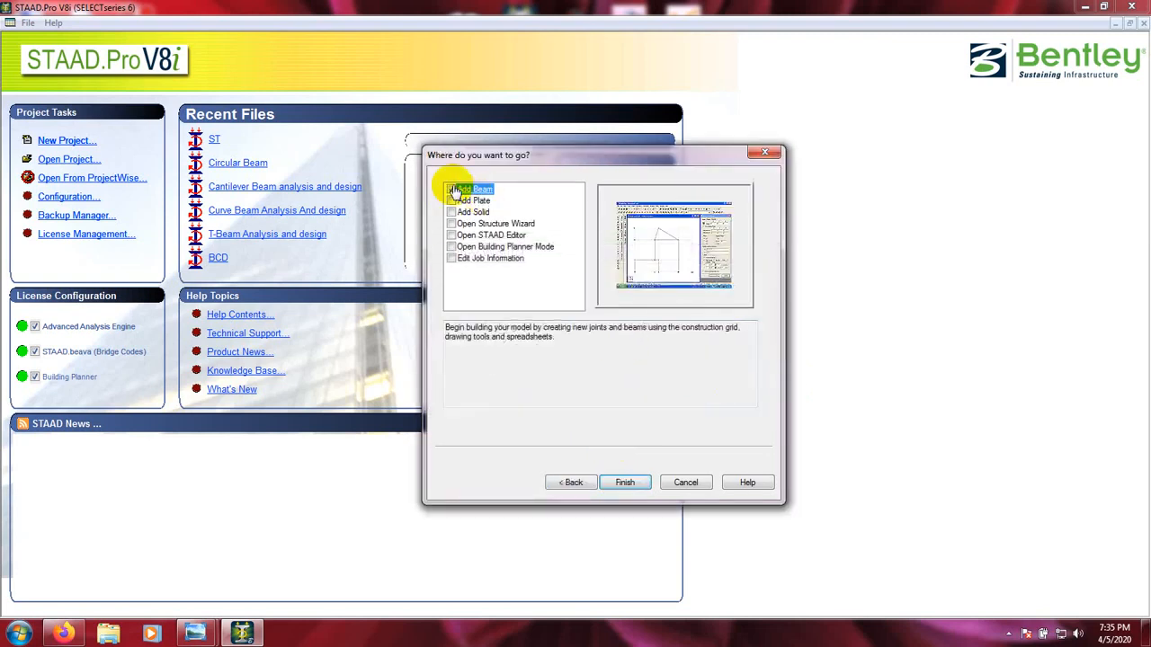
pyautogui.click(623, 483)
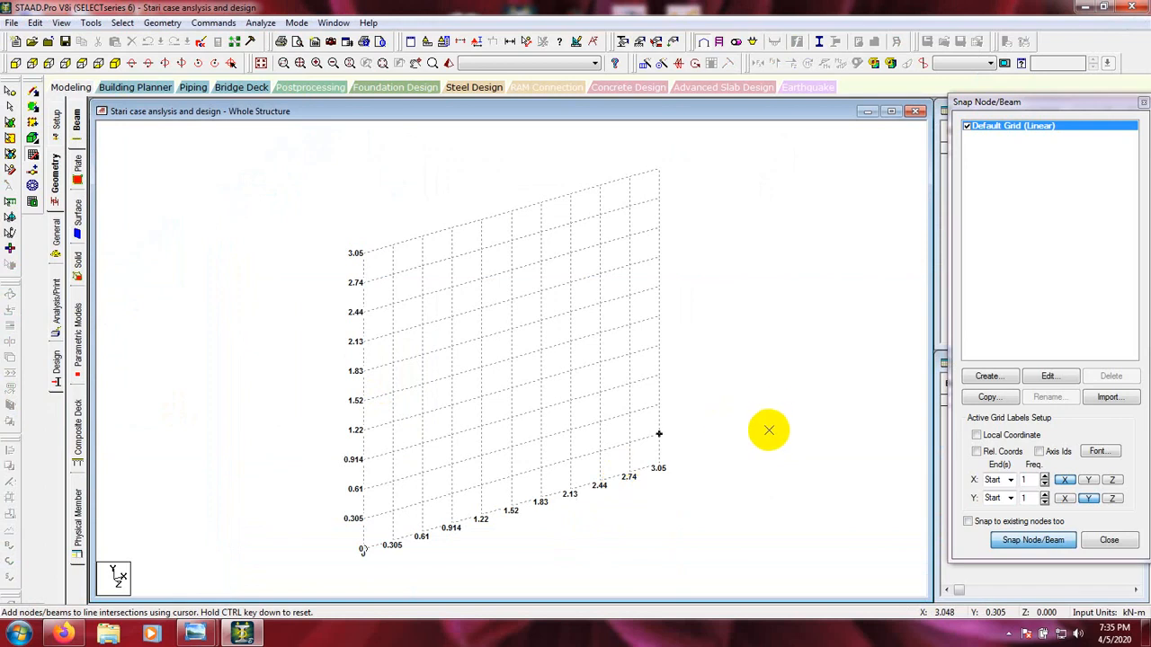
# Check the stair drawing's dimensions and set the default linear grid's spacing to 0.5 m in both X and Y
pyautogui.moveTo(776, 426); pyautogui.dragTo(769, 411, button='middle')
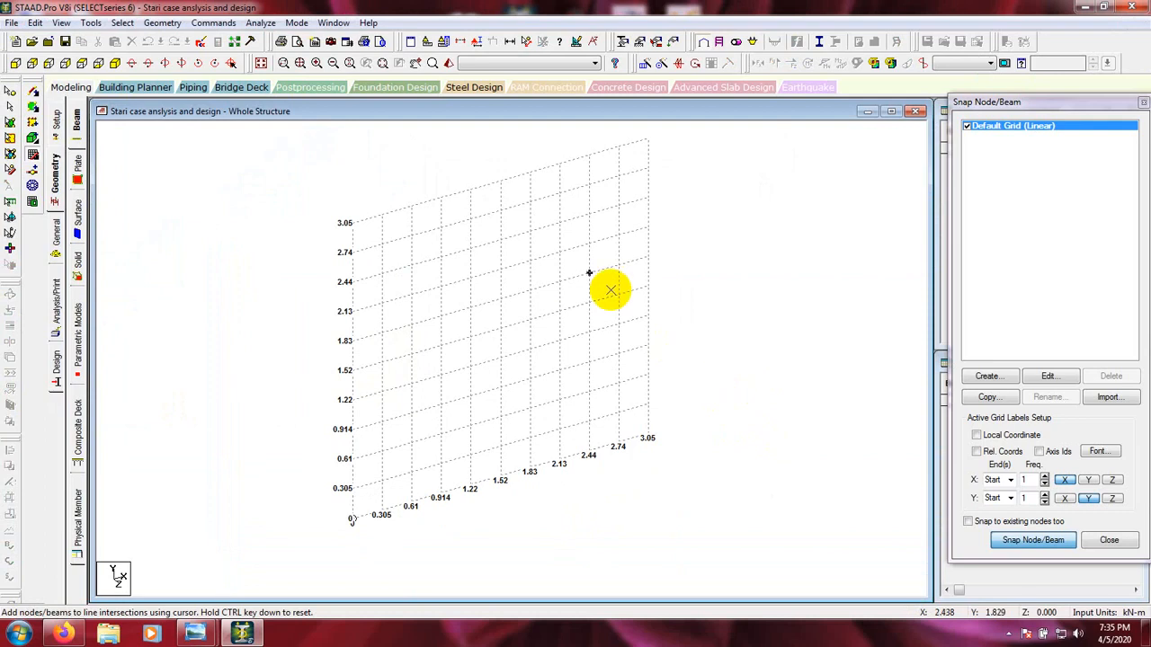
pyautogui.moveTo(281, 475); pyautogui.dragTo(276, 463, button='middle')
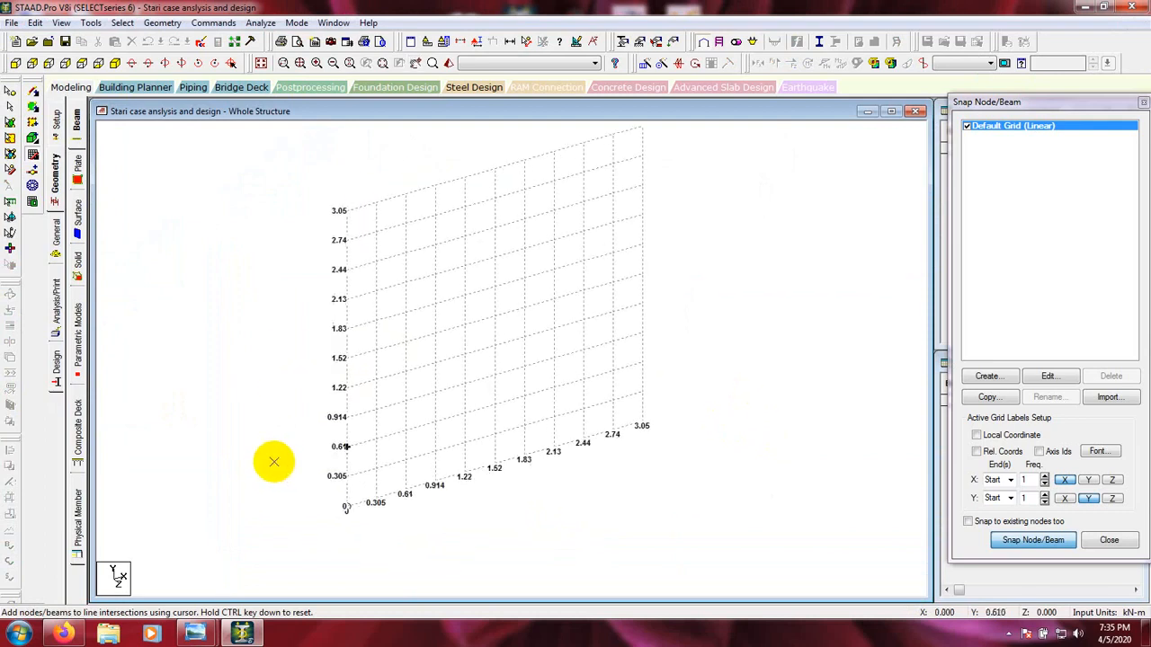
pyautogui.click(1047, 376)
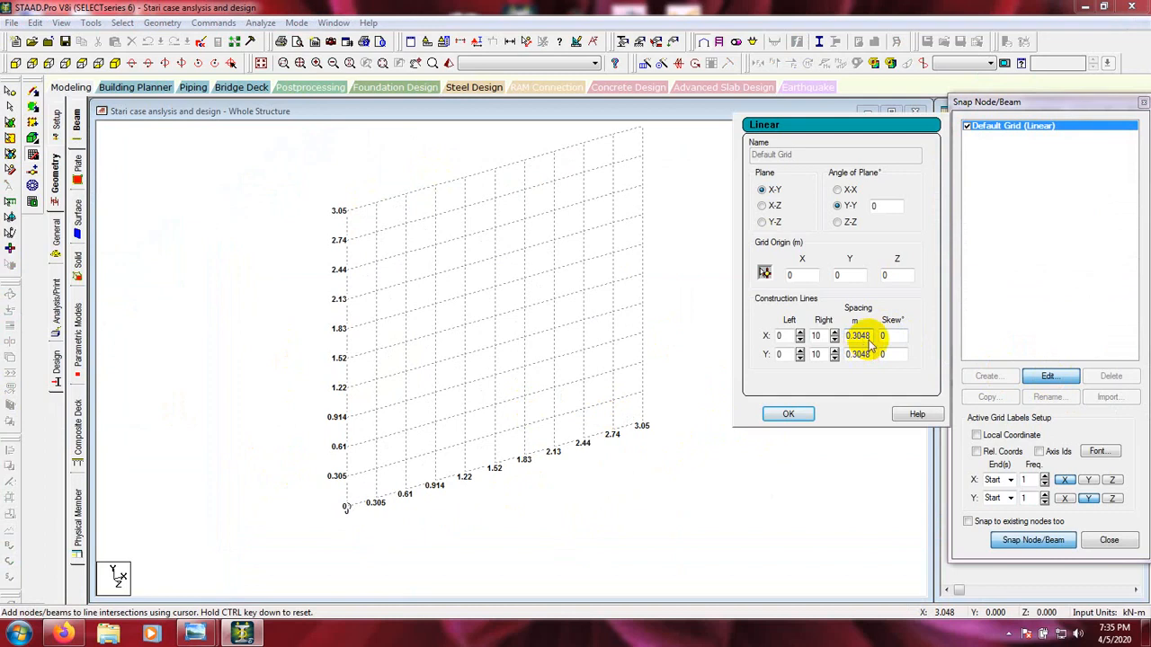
pyautogui.moveTo(868, 336); pyautogui.dragTo(814, 336)
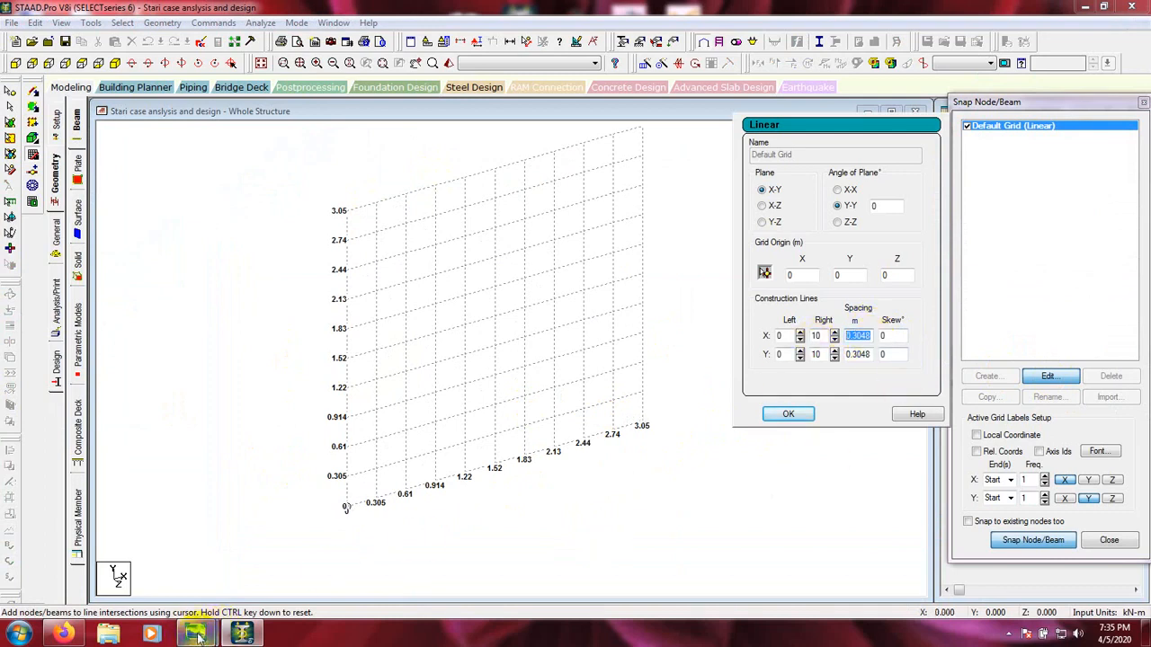
pyautogui.moveTo(194, 634)
pyautogui.click(263, 550)
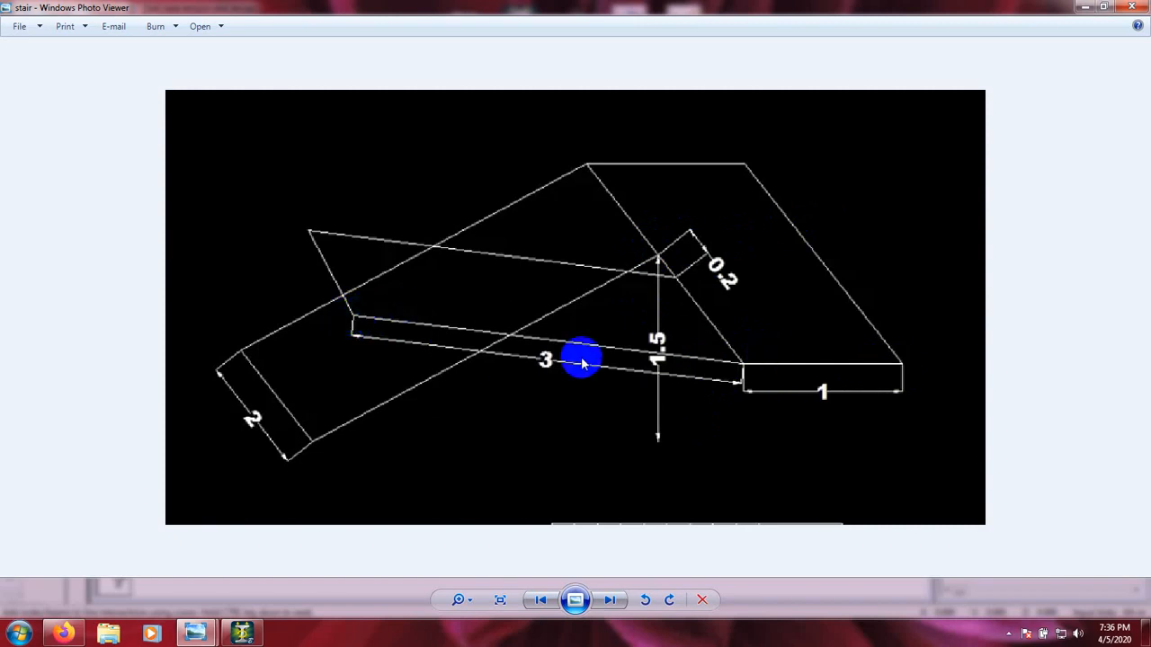
pyautogui.click(241, 633)
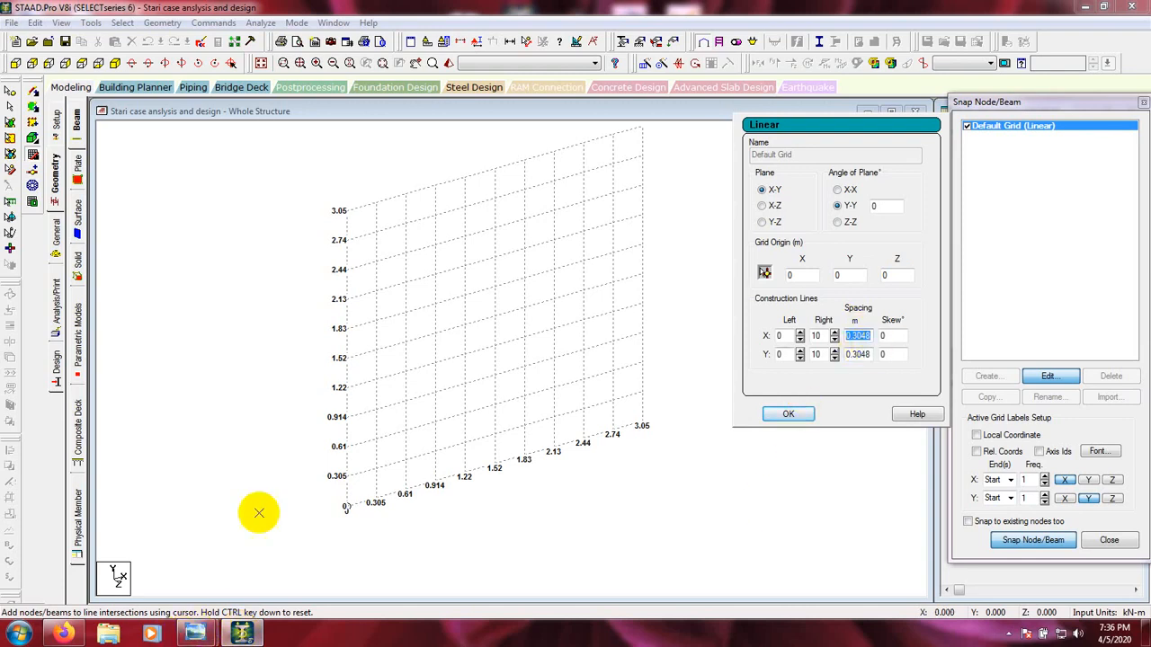
pyautogui.moveTo(195, 633)
pyautogui.click(270, 582)
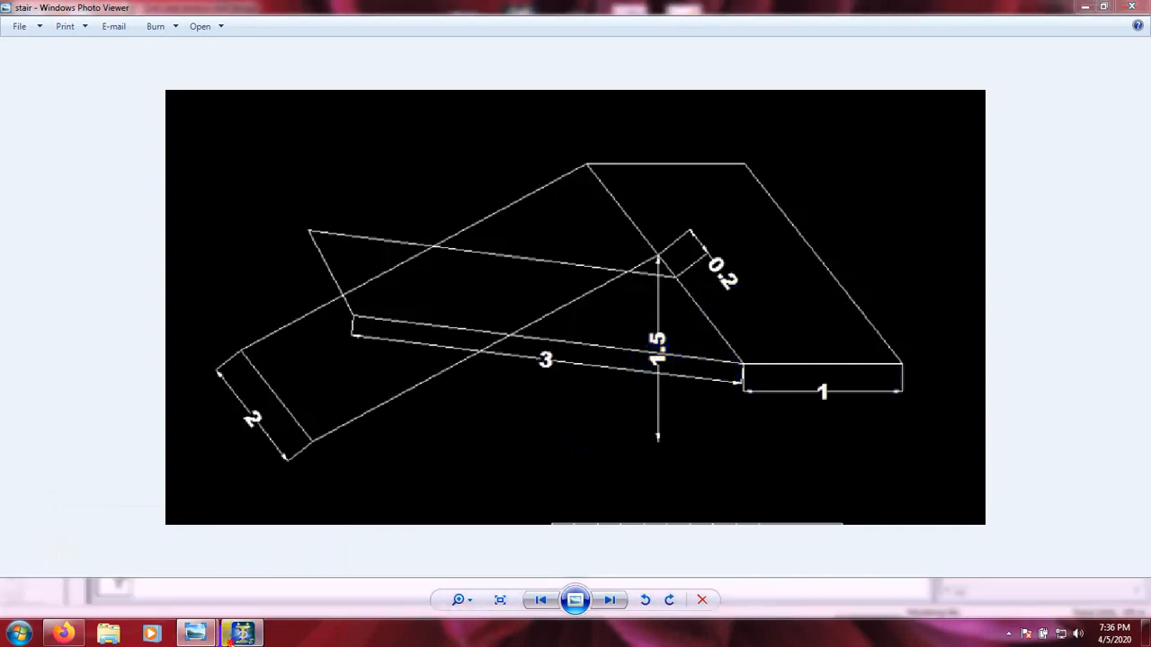
pyautogui.click(241, 633)
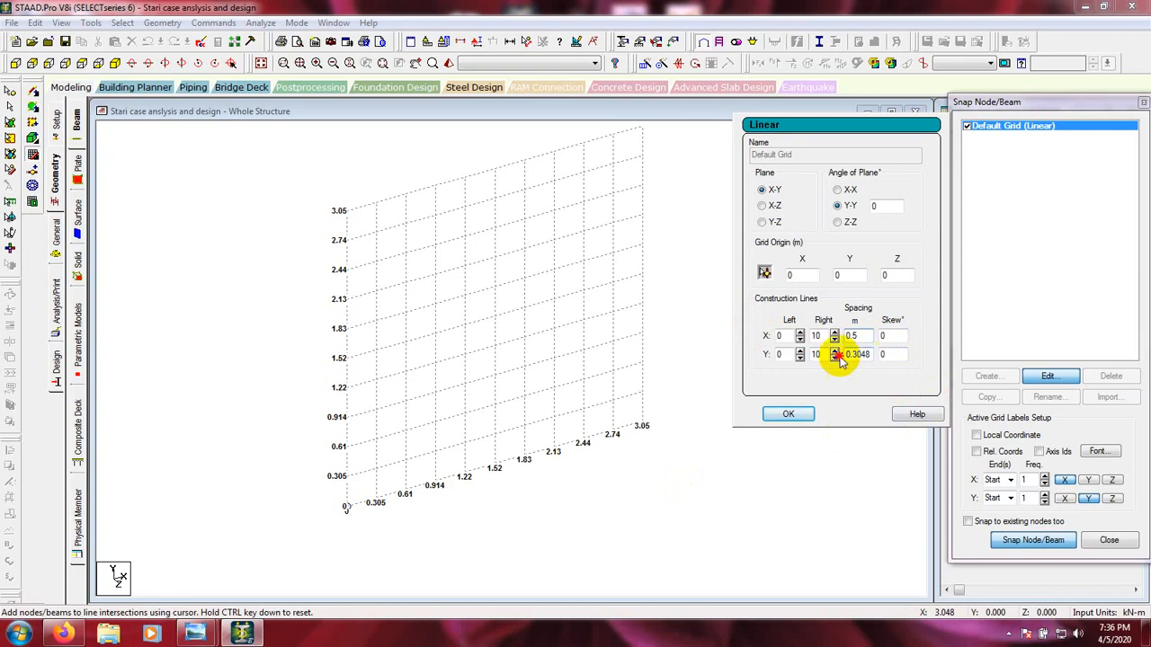
pyautogui.moveTo(872, 355); pyautogui.dragTo(820, 356)
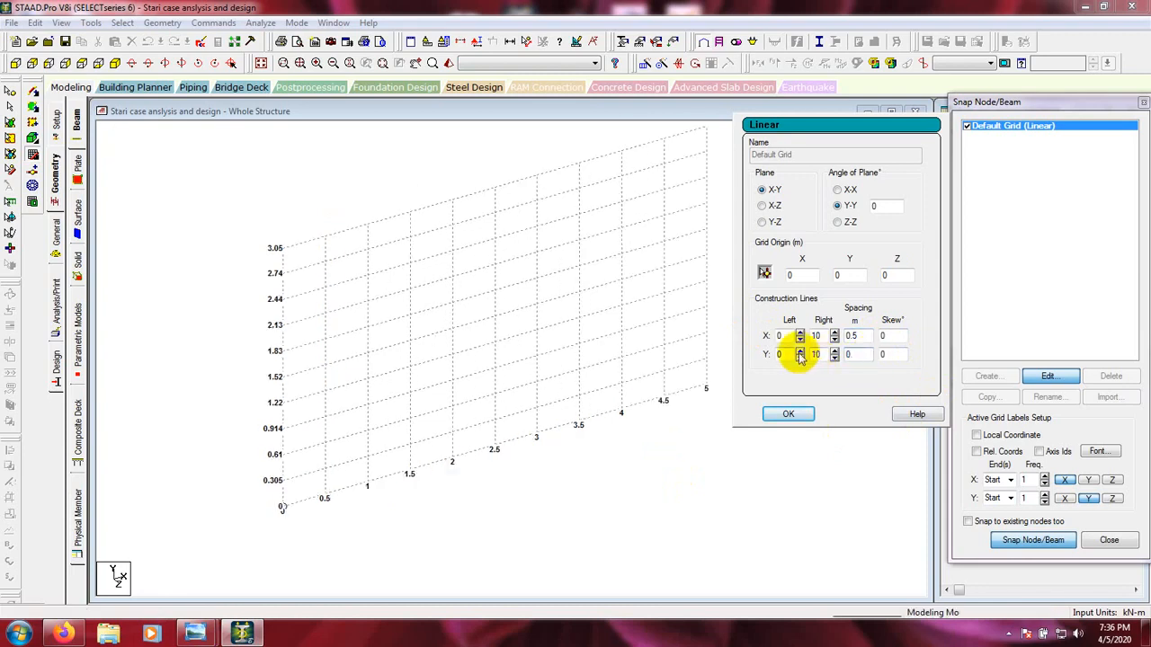
pyautogui.click(887, 354)
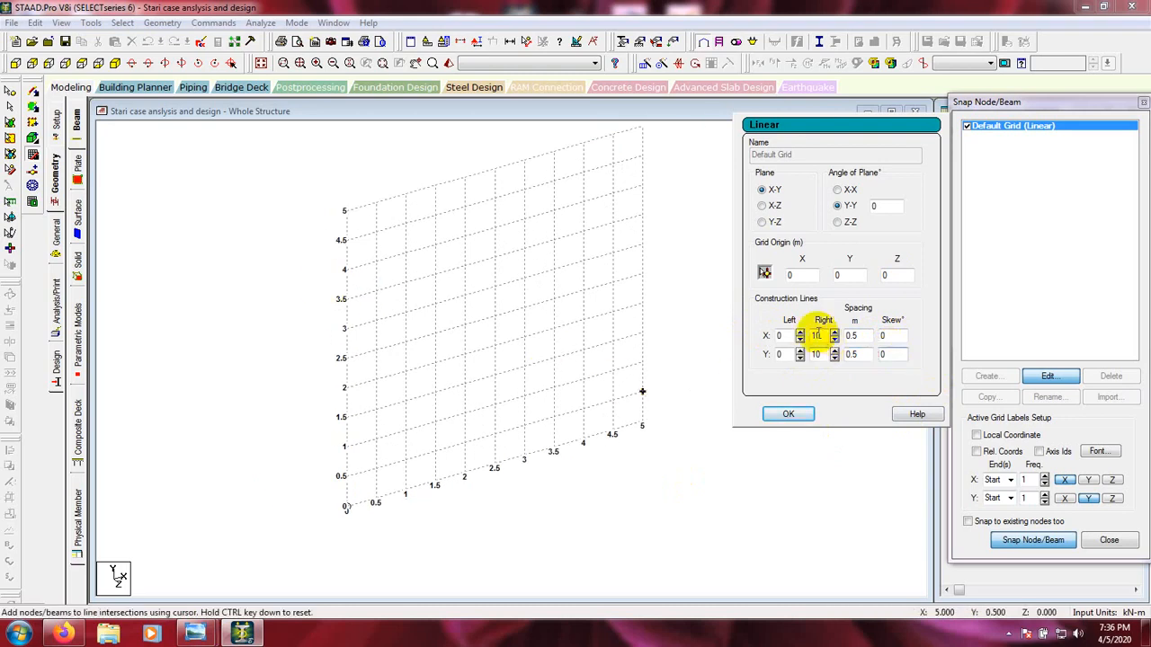
# Extend the default grid by 1 construction line on the left side in X
pyautogui.click(799, 333)
pyautogui.click(799, 333)
pyautogui.click(799, 333)
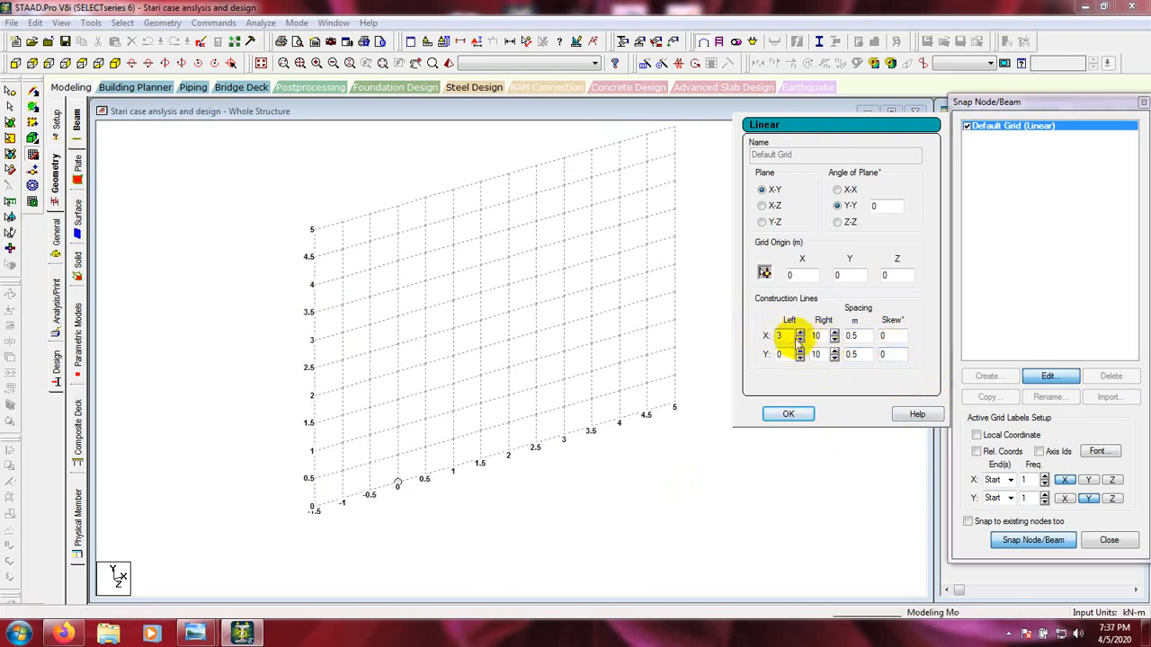
pyautogui.click(799, 340)
pyautogui.click(799, 340)
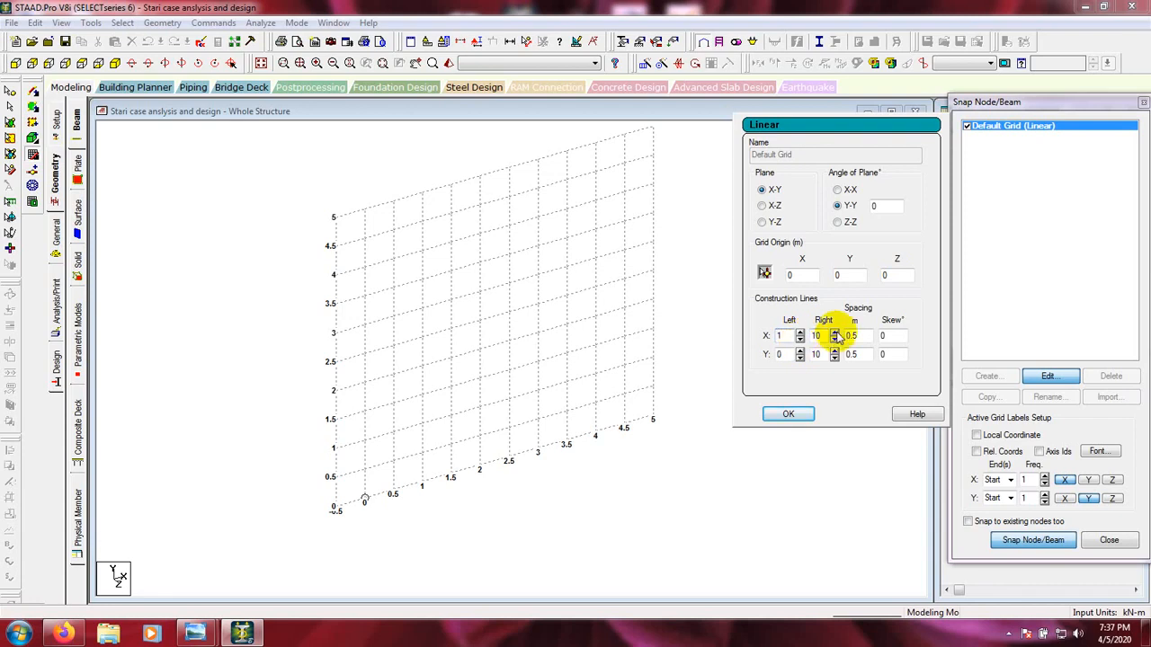
# Set the number of construction lines on the right side in X to 15
pyautogui.click(835, 333)
pyautogui.click(835, 333)
pyautogui.click(835, 333)
pyautogui.click(835, 333)
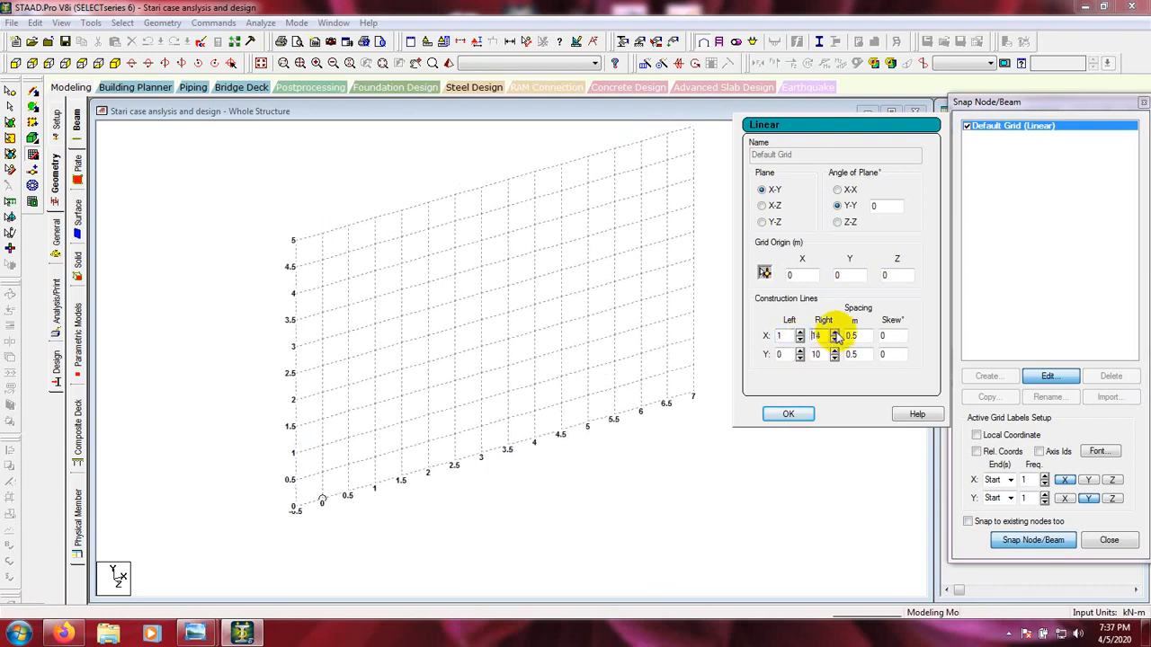
pyautogui.click(835, 332)
pyautogui.click(835, 333)
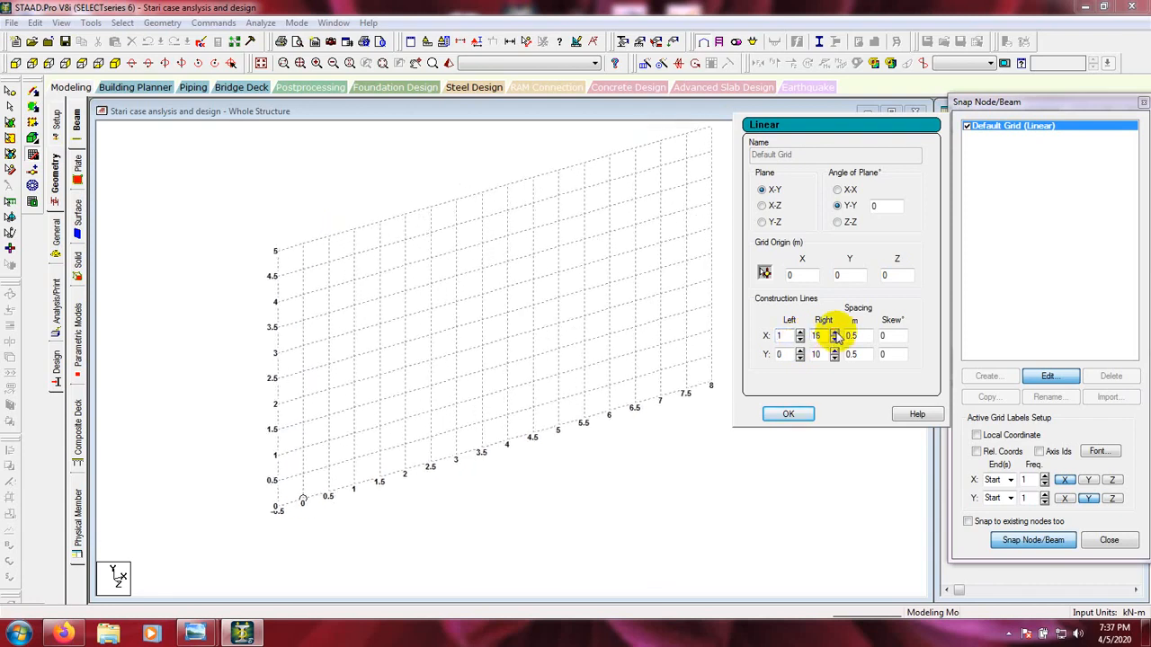
pyautogui.click(835, 333)
pyautogui.click(835, 339)
pyautogui.click(835, 340)
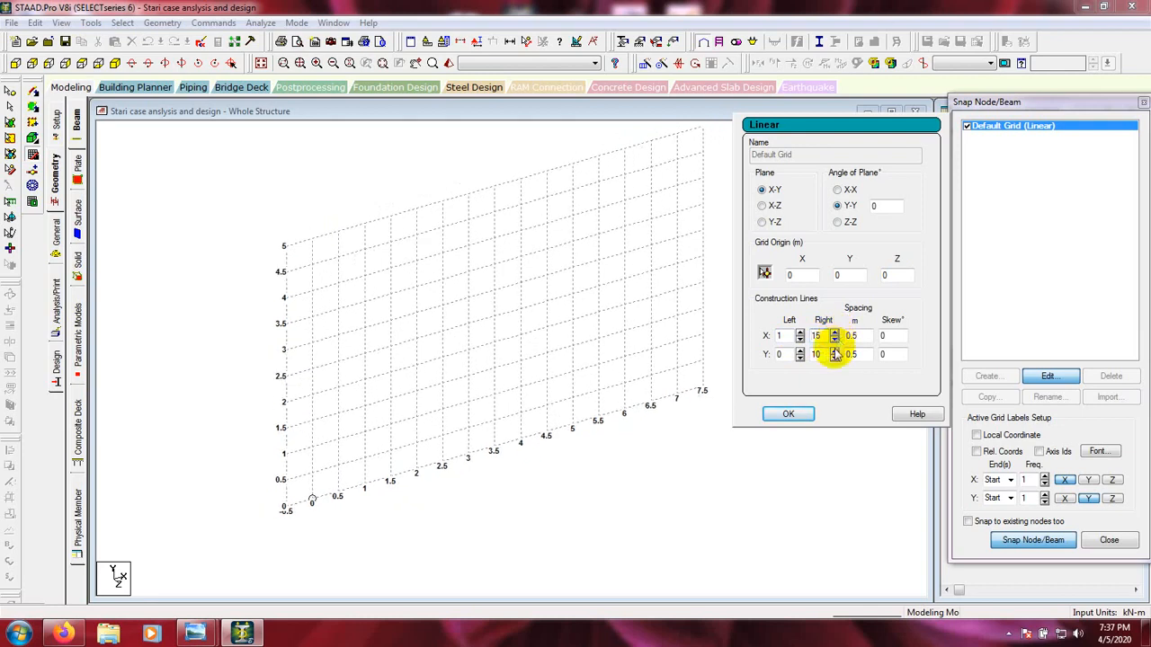
# Set the number of right construction lines in Y to 15 and apply the grid settings
pyautogui.click(836, 351)
pyautogui.click(835, 350)
pyautogui.click(835, 350)
pyautogui.click(836, 351)
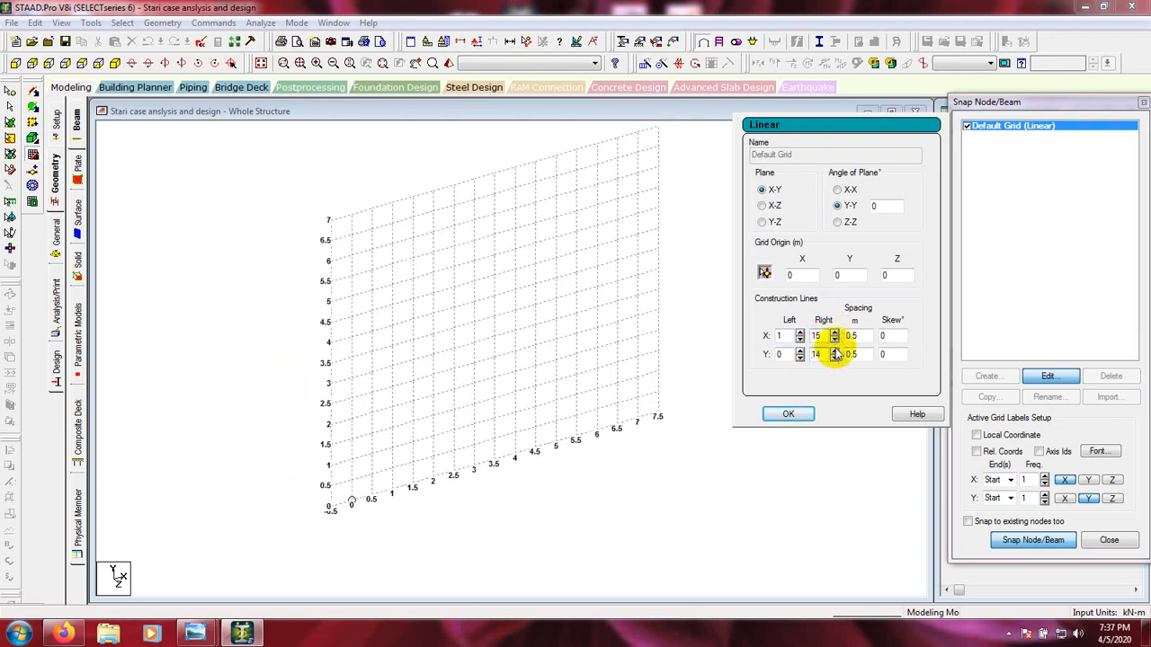
pyautogui.click(835, 350)
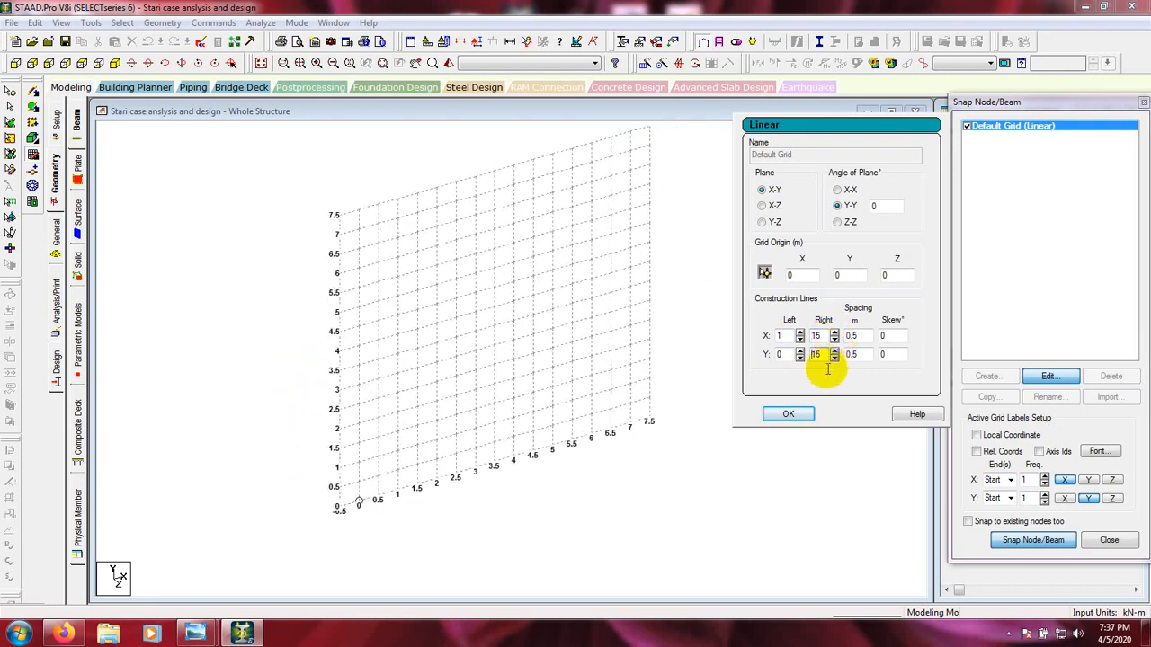
pyautogui.click(788, 414)
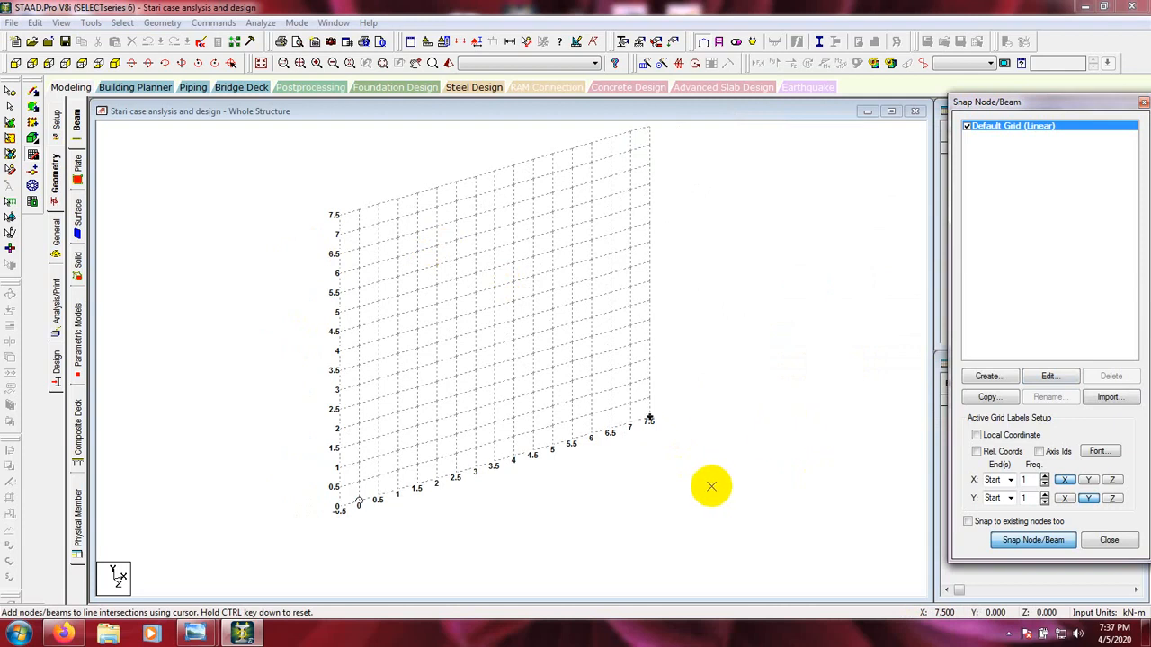
# Close the WCOMe image, consult the stair drawing, and place the first node on the grid at X -0.5, Y 0
pyautogui.moveTo(683, 527)
pyautogui.mouseDown(button='middle')
pyautogui.moveTo(674, 521)
pyautogui.moveTo(690, 528)
pyautogui.mouseUp(button='middle')
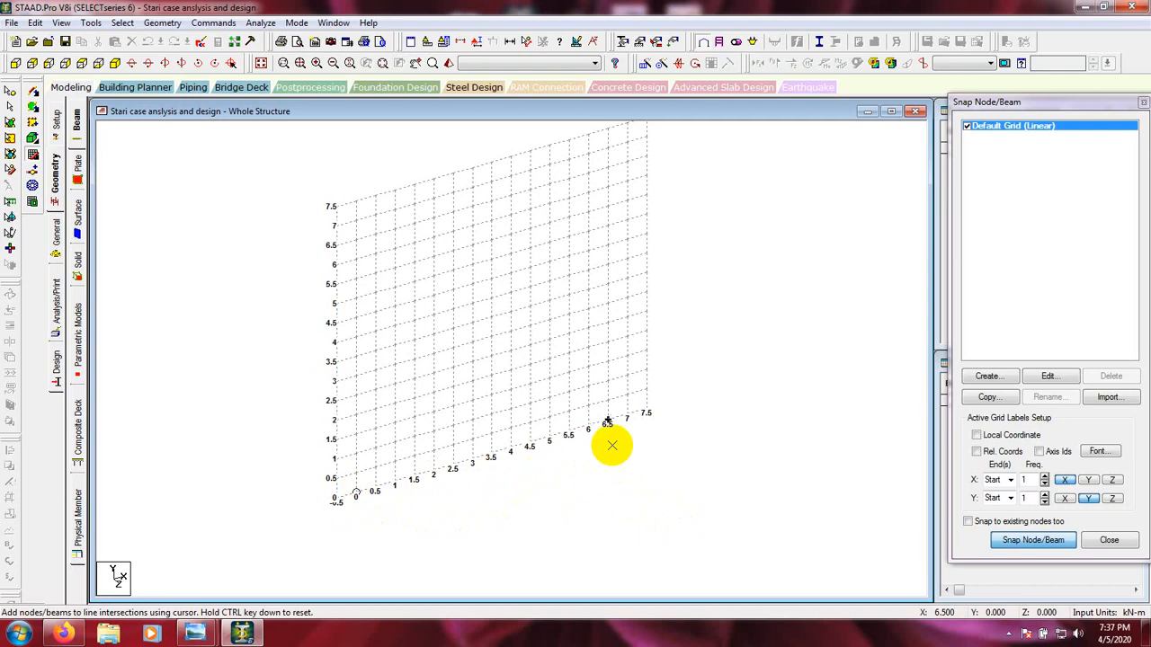
pyautogui.click(335, 500)
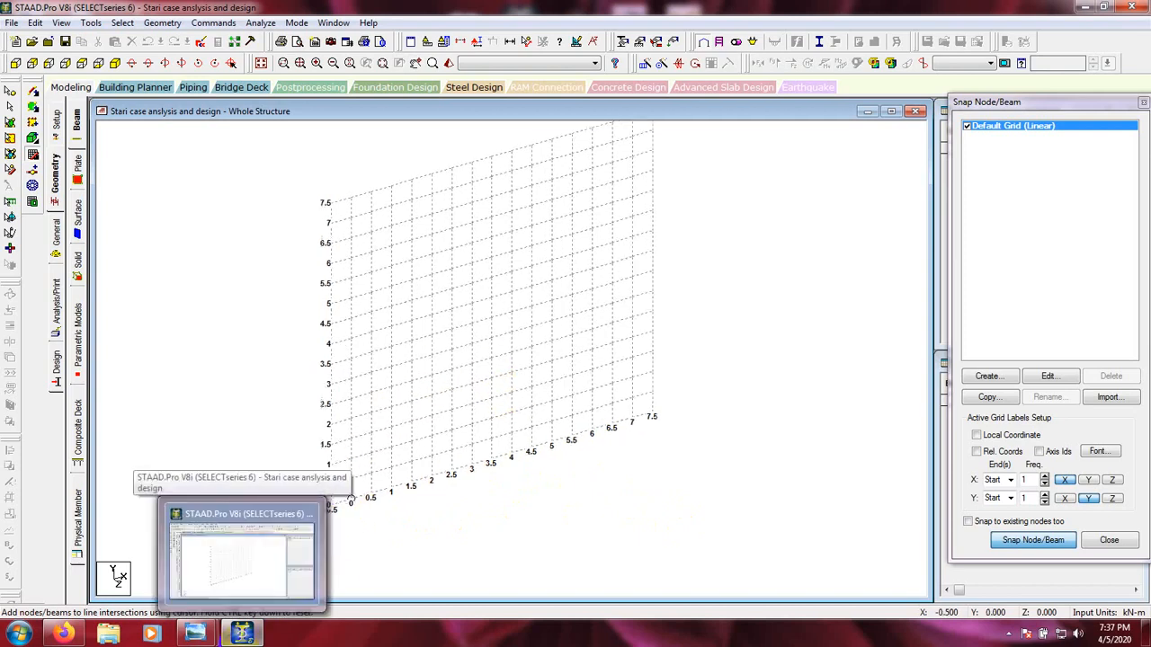
pyautogui.moveTo(195, 634)
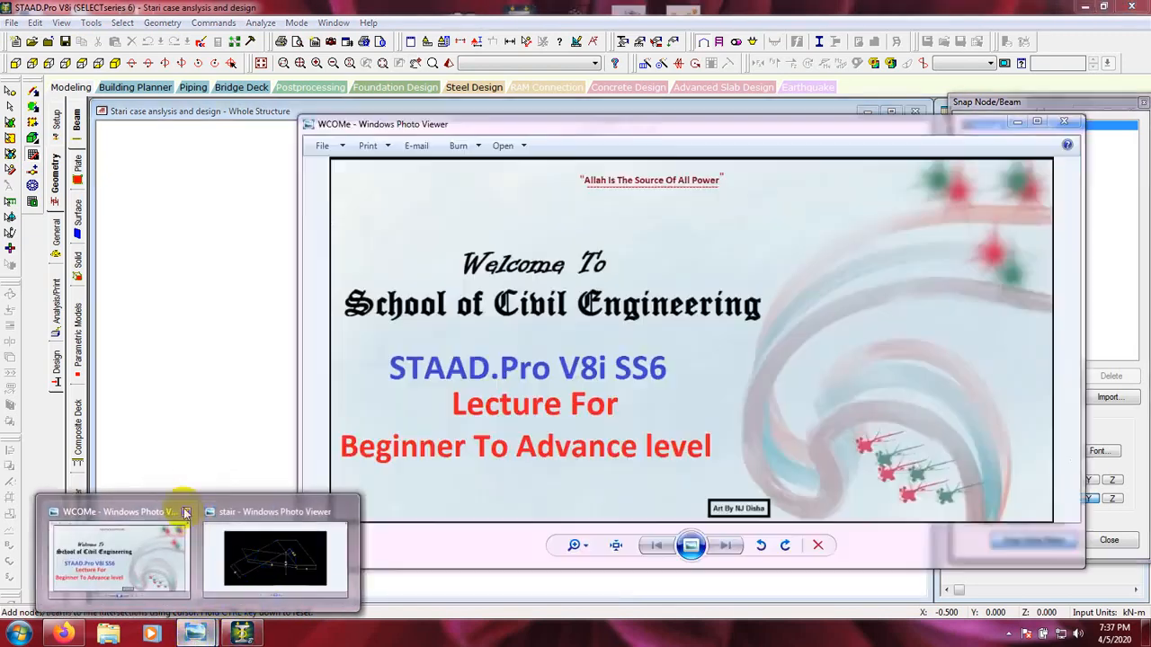
pyautogui.click(183, 512)
pyautogui.click(207, 530)
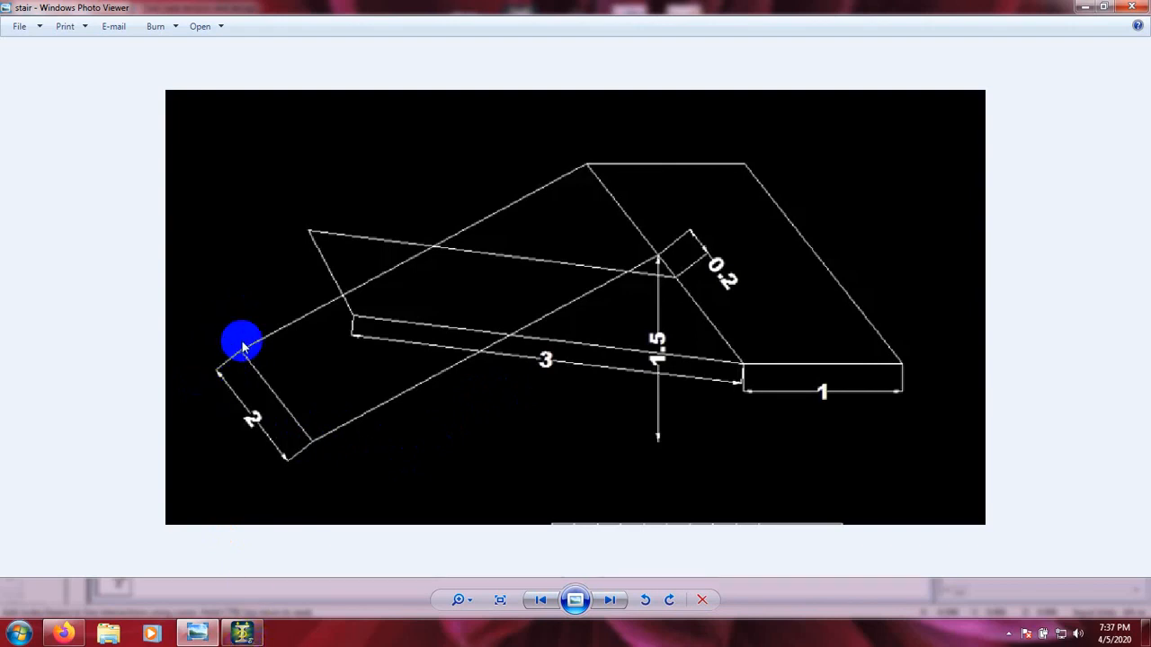
pyautogui.moveTo(248, 636)
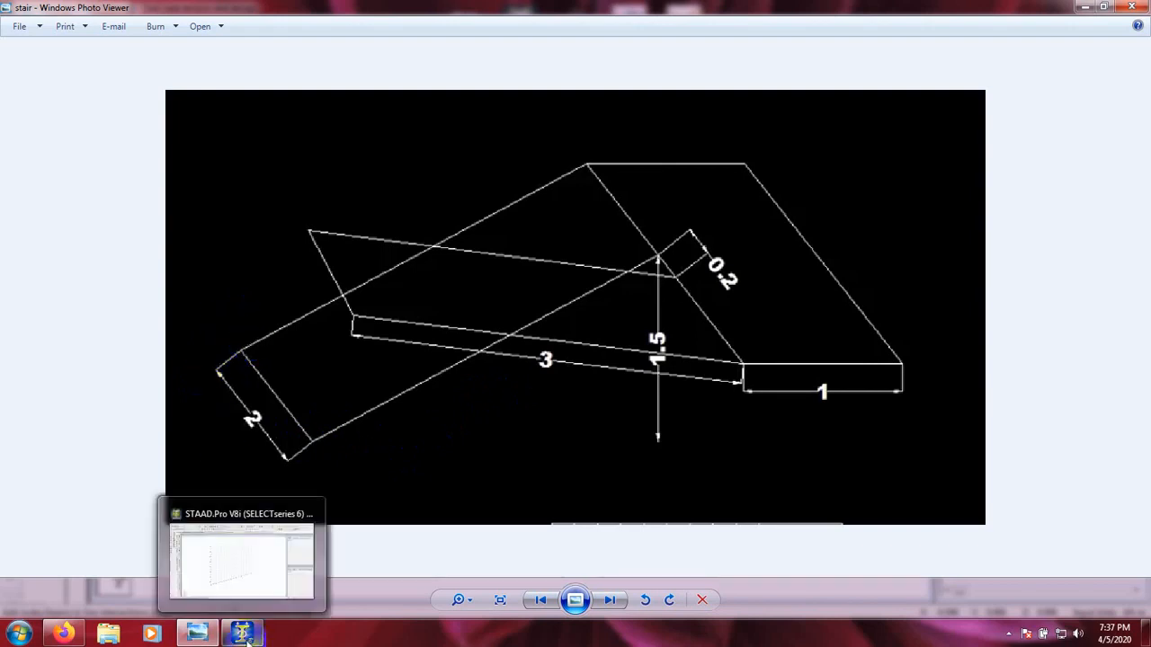
pyautogui.click(226, 573)
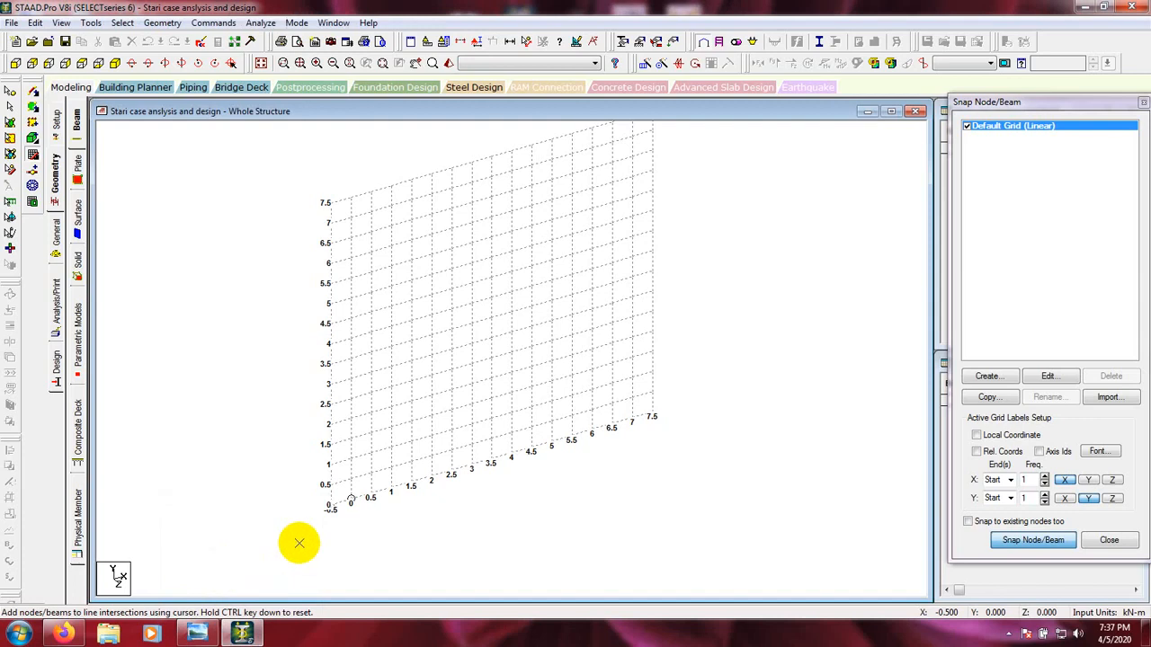
pyautogui.click(330, 505)
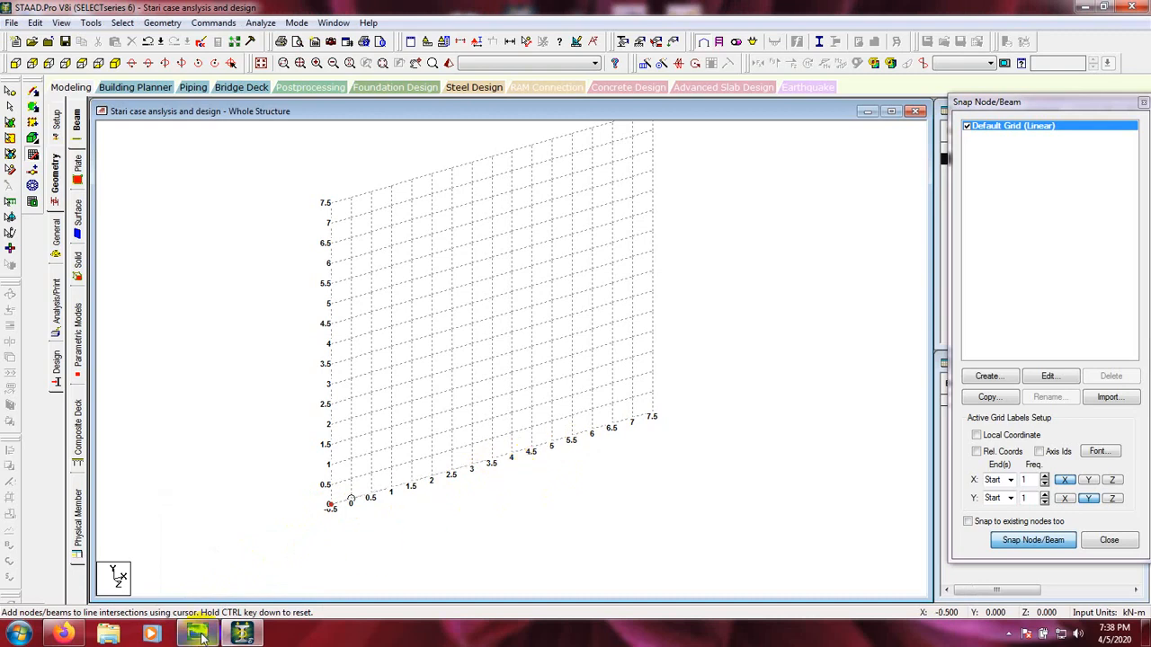
# Consult the stair drawing and draw the lower flight beam from the first node to X 3, Y 1.5
pyautogui.moveTo(200, 635)
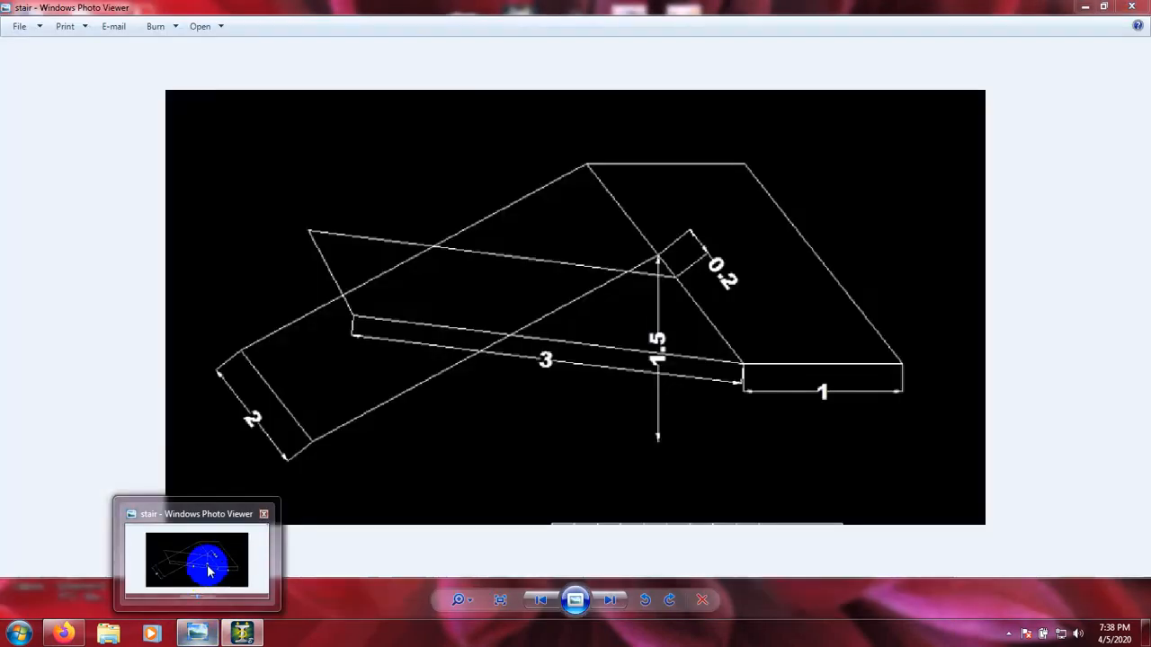
pyautogui.click(197, 559)
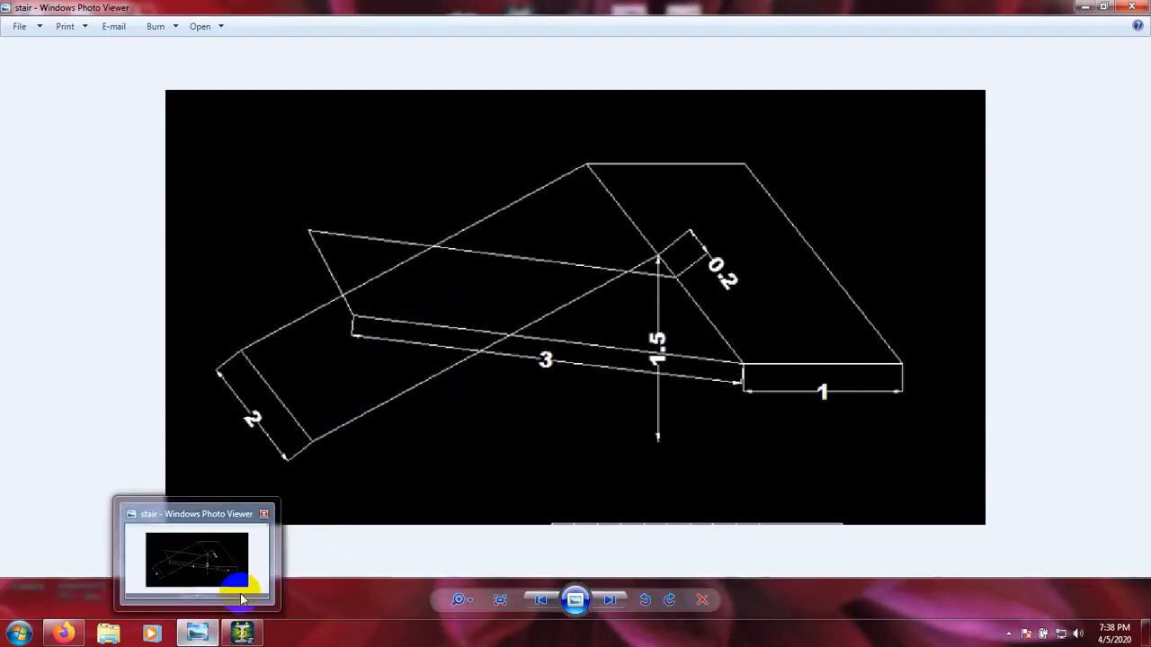
pyautogui.moveTo(248, 636)
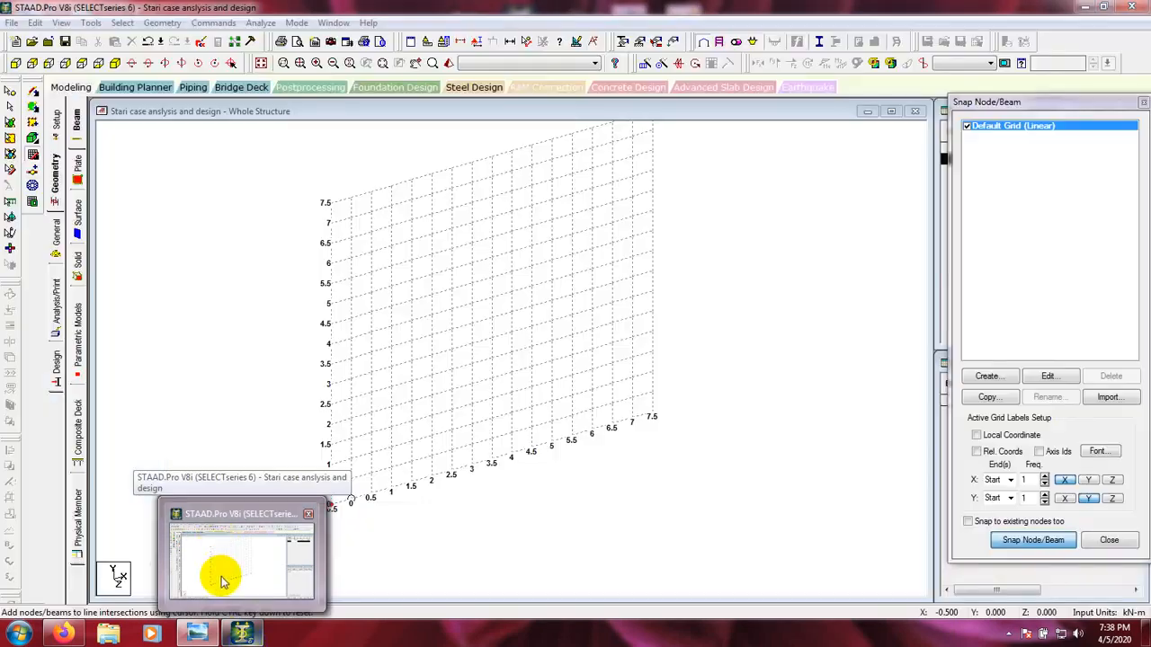
pyautogui.moveTo(204, 634)
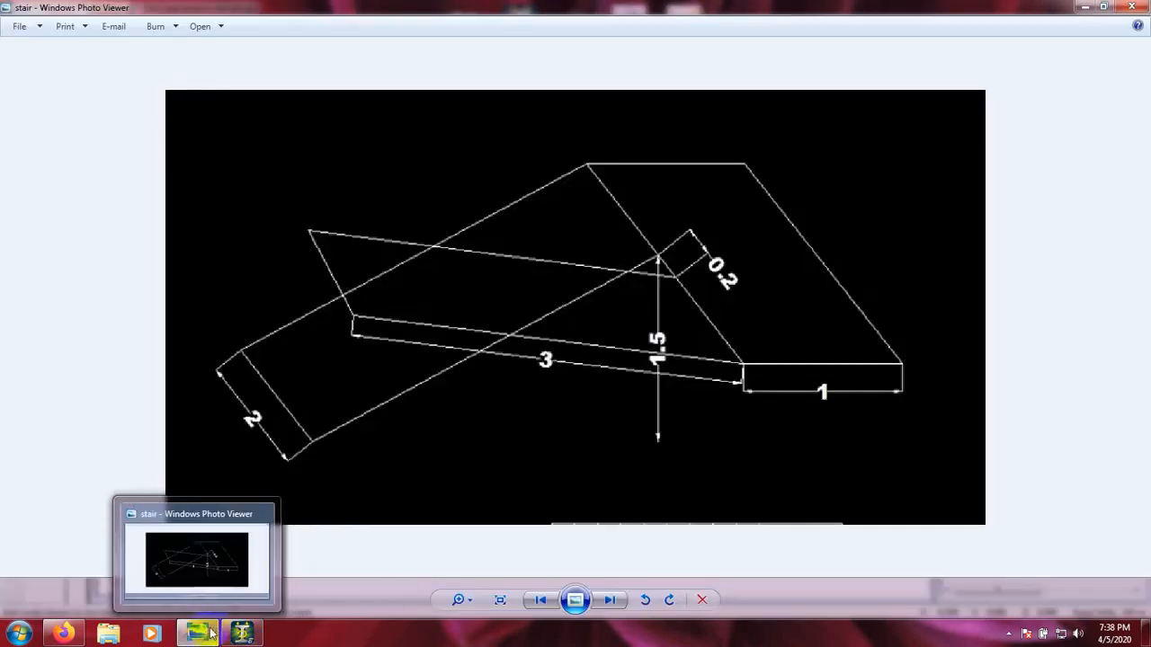
pyautogui.click(241, 634)
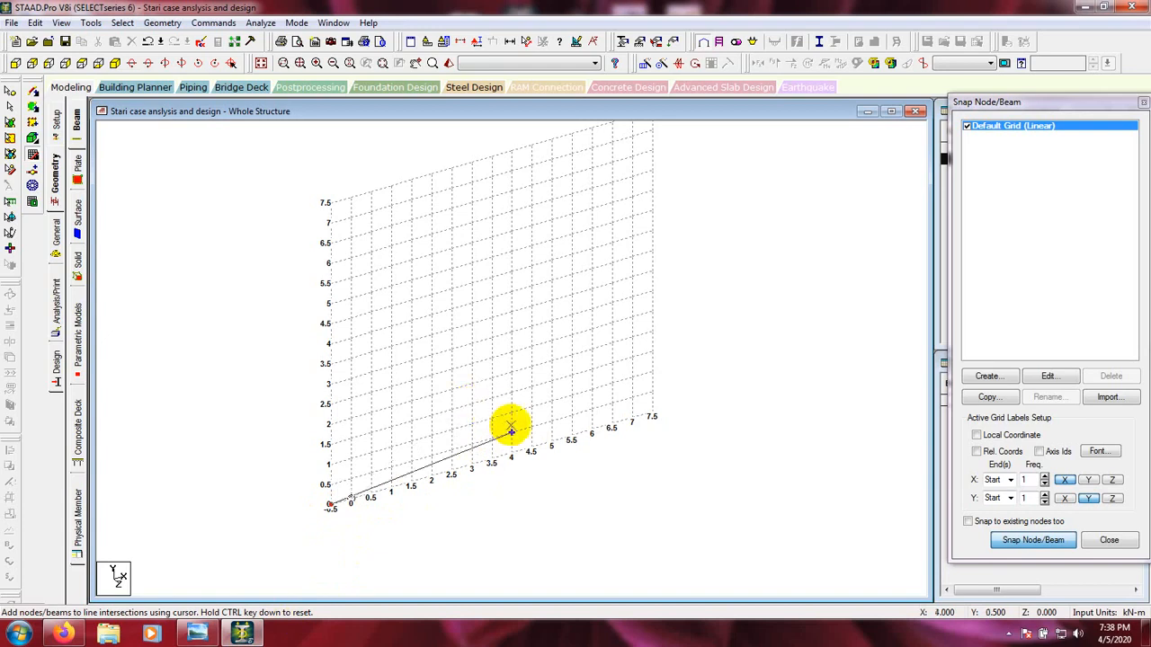
pyautogui.click(472, 403)
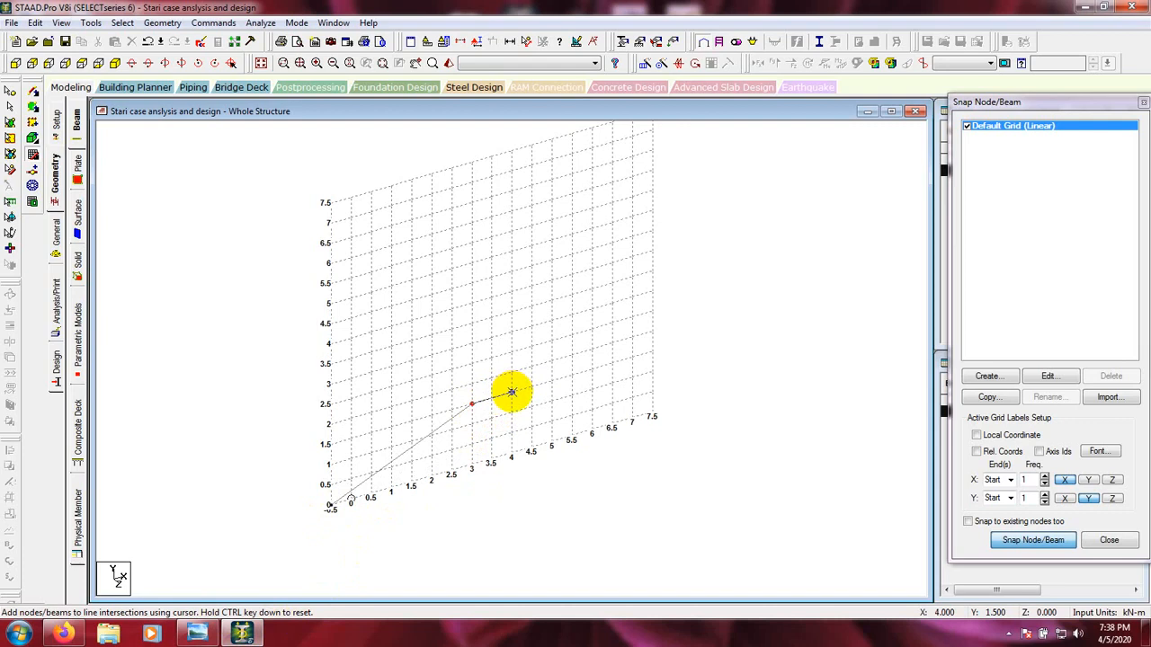
# Check the landing length in the stair drawing, extend the beam chain to X 4, Y 1.5, and leave snap node/beam mode
pyautogui.click(197, 634)
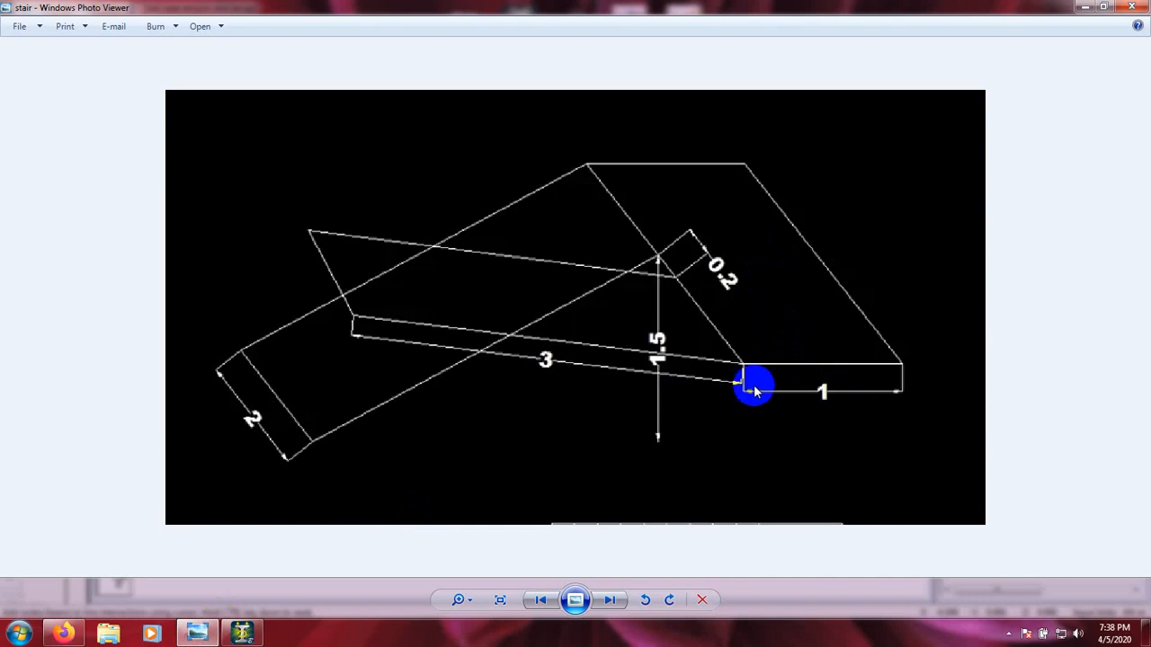
pyautogui.click(1083, 8)
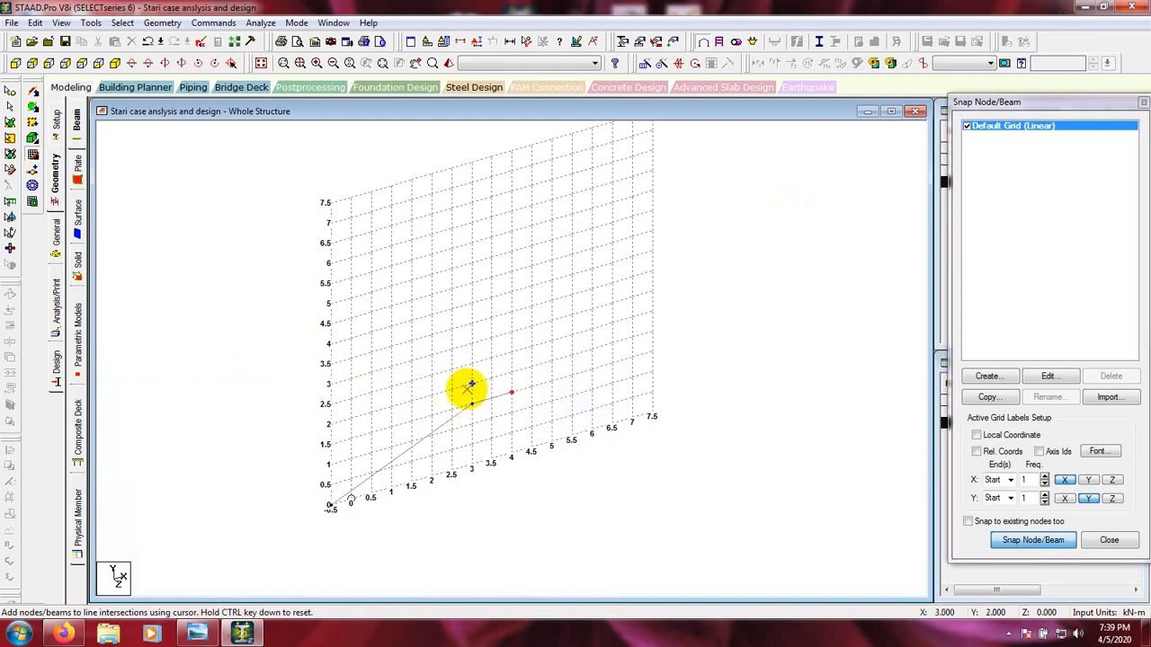
pyautogui.click(331, 203)
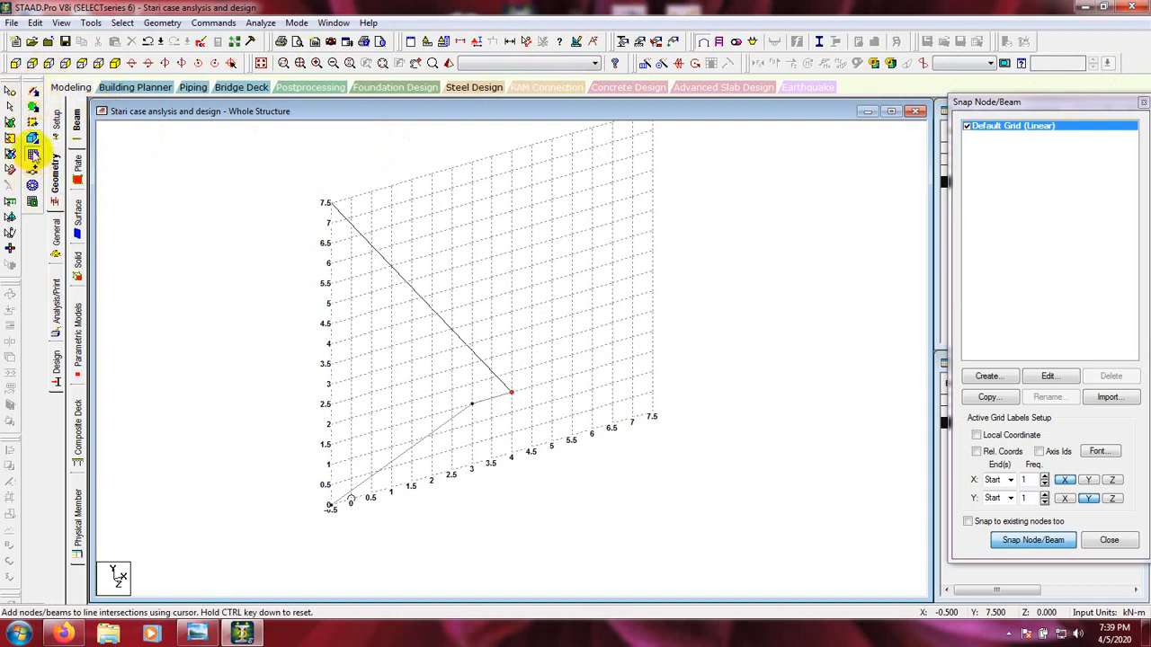
pyautogui.press('ctrl')
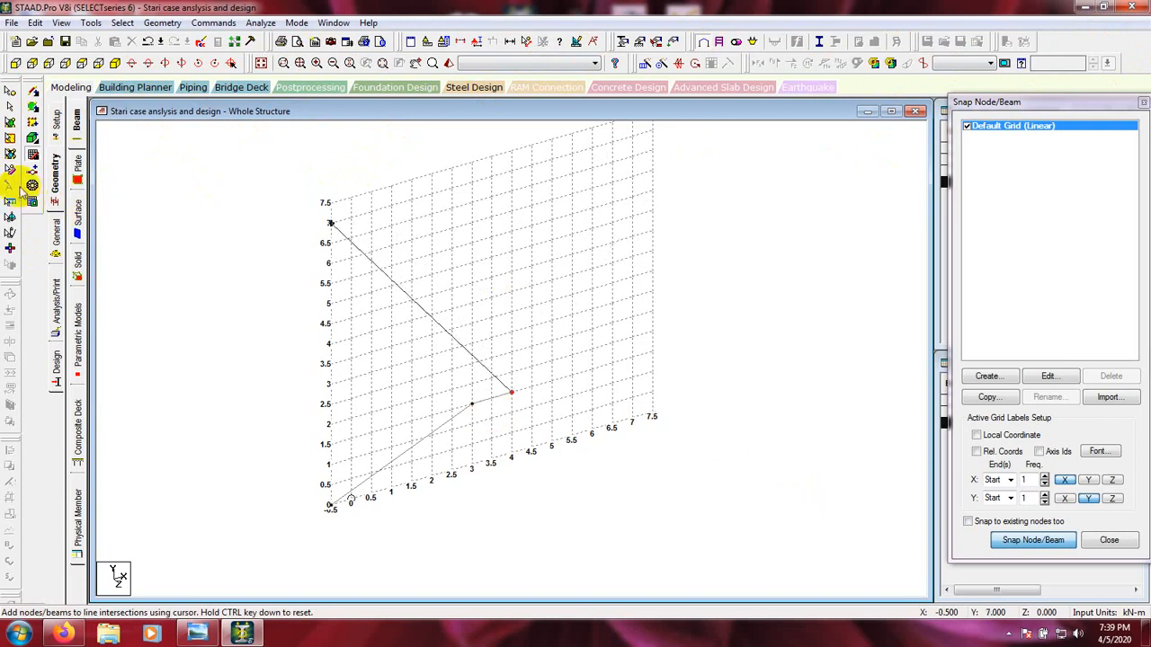
pyautogui.click(33, 156)
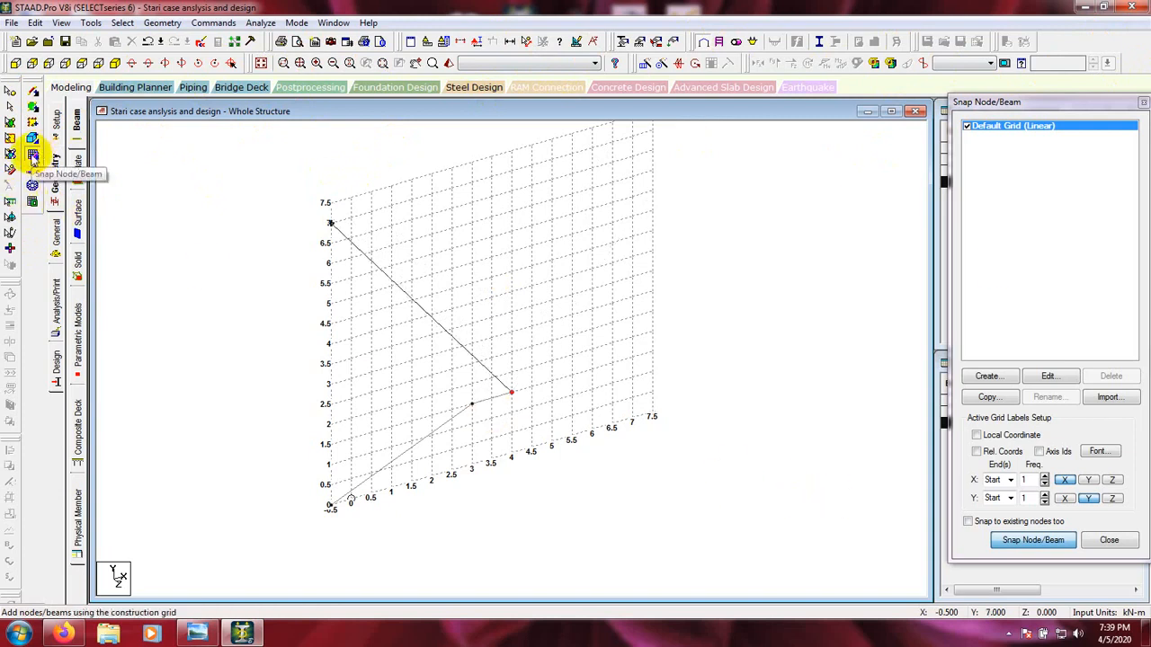
pyautogui.click(32, 156)
pyautogui.scroll(-2, 617, 459)
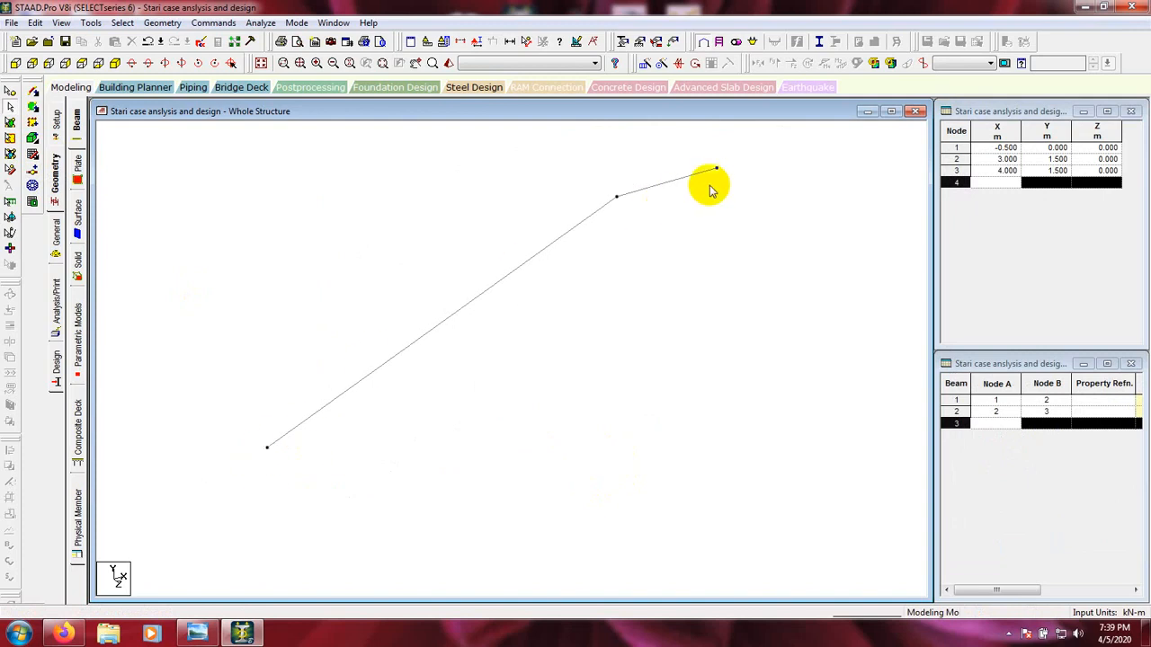
pyautogui.moveTo(680, 254); pyautogui.dragTo(650, 285, button='middle')
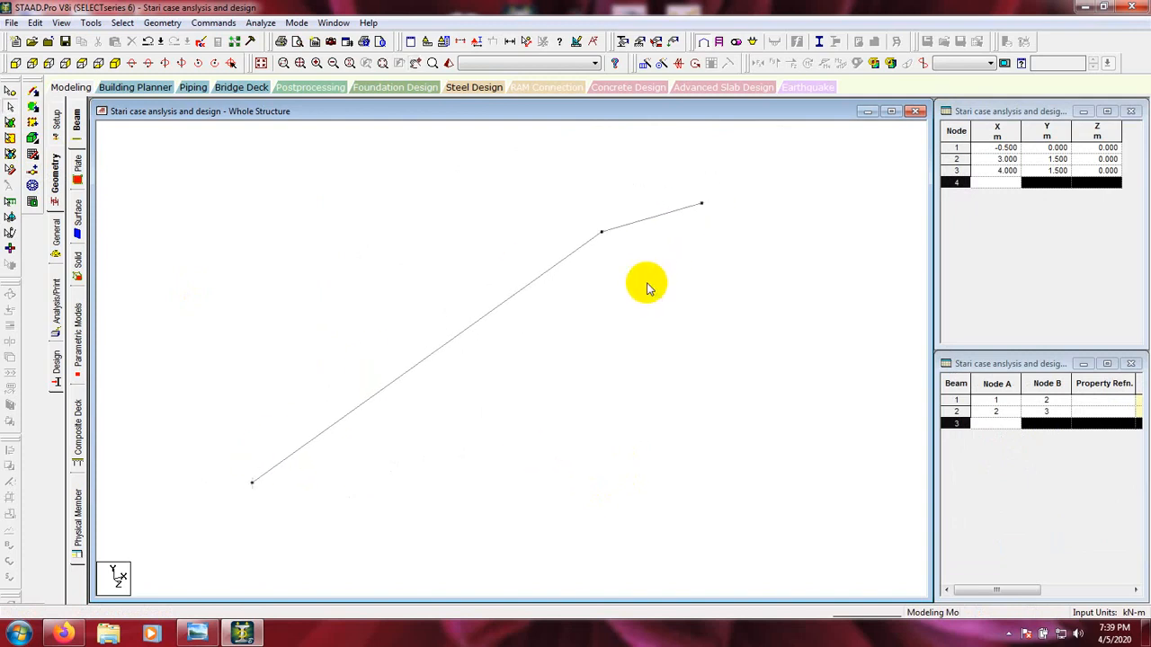
# Draw the upper flight beam on the snap grid from X 3, Y 1.5 to X -0.5, Y 3, then close the grid
pyautogui.click(32, 155)
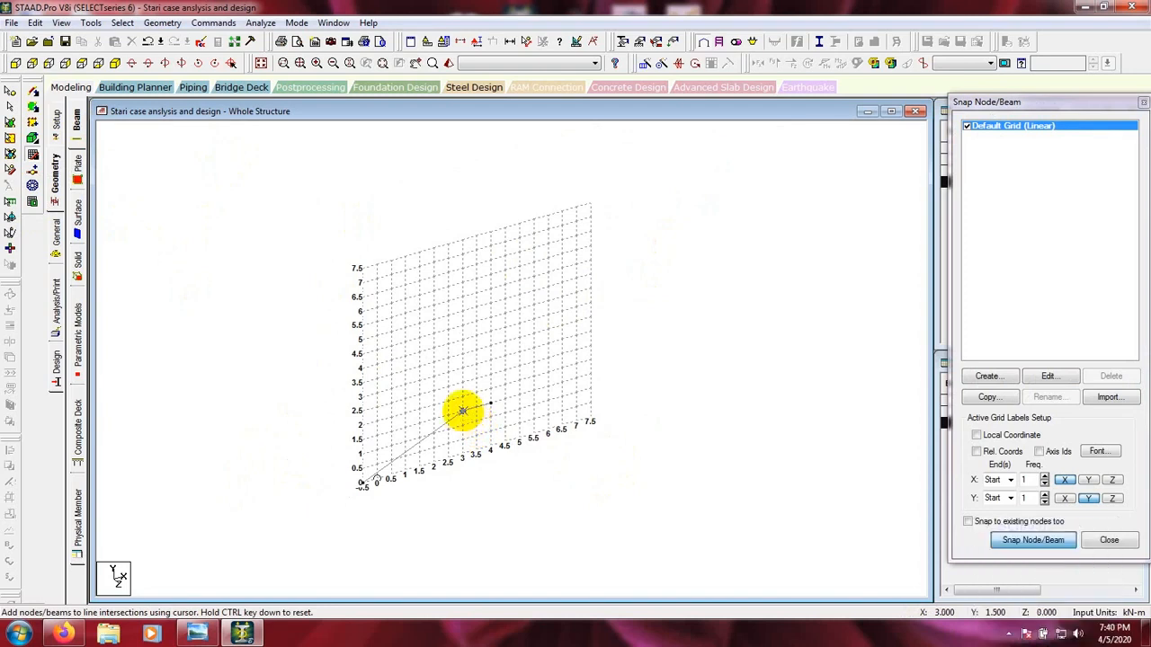
pyautogui.click(463, 411)
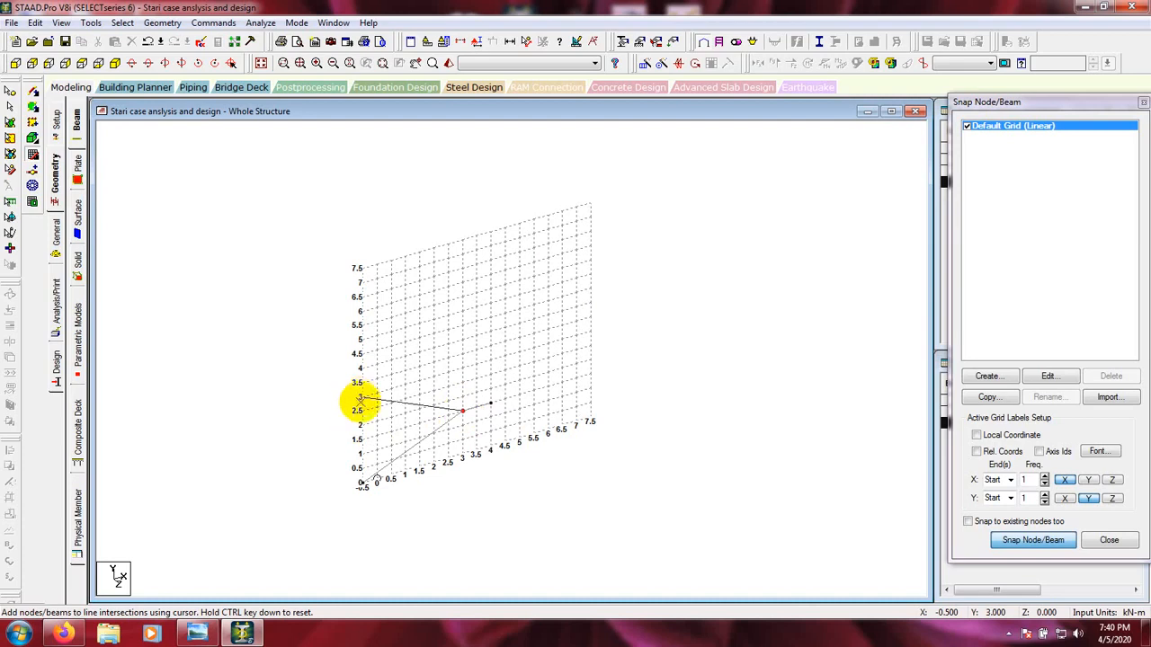
pyautogui.click(360, 397)
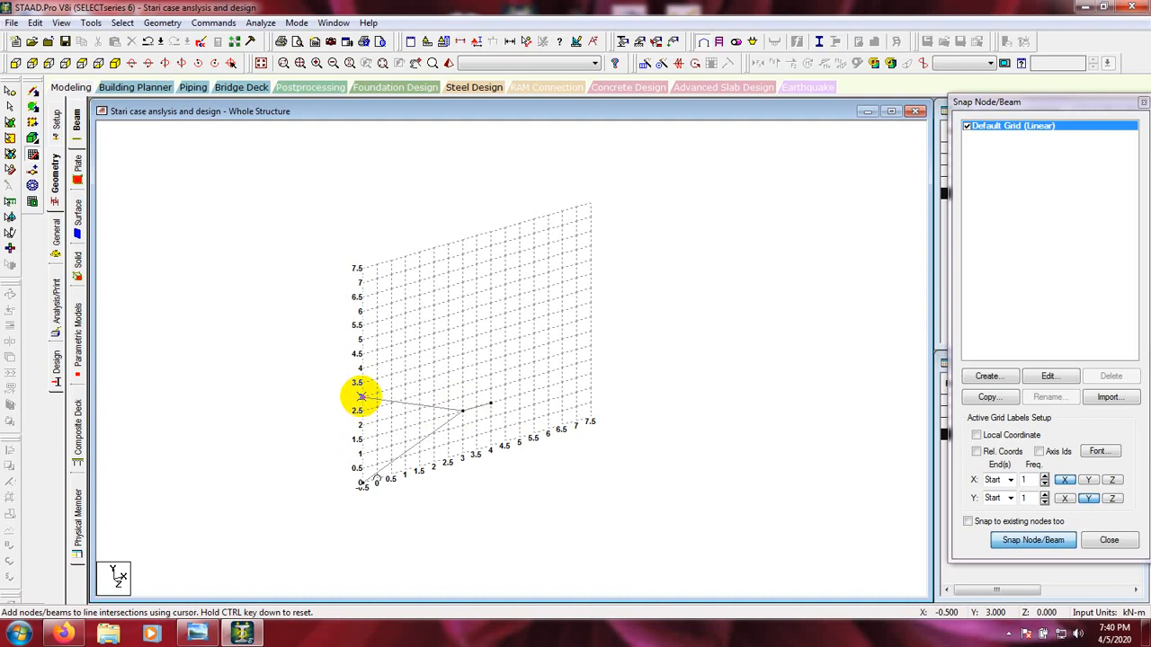
pyautogui.click(360, 267)
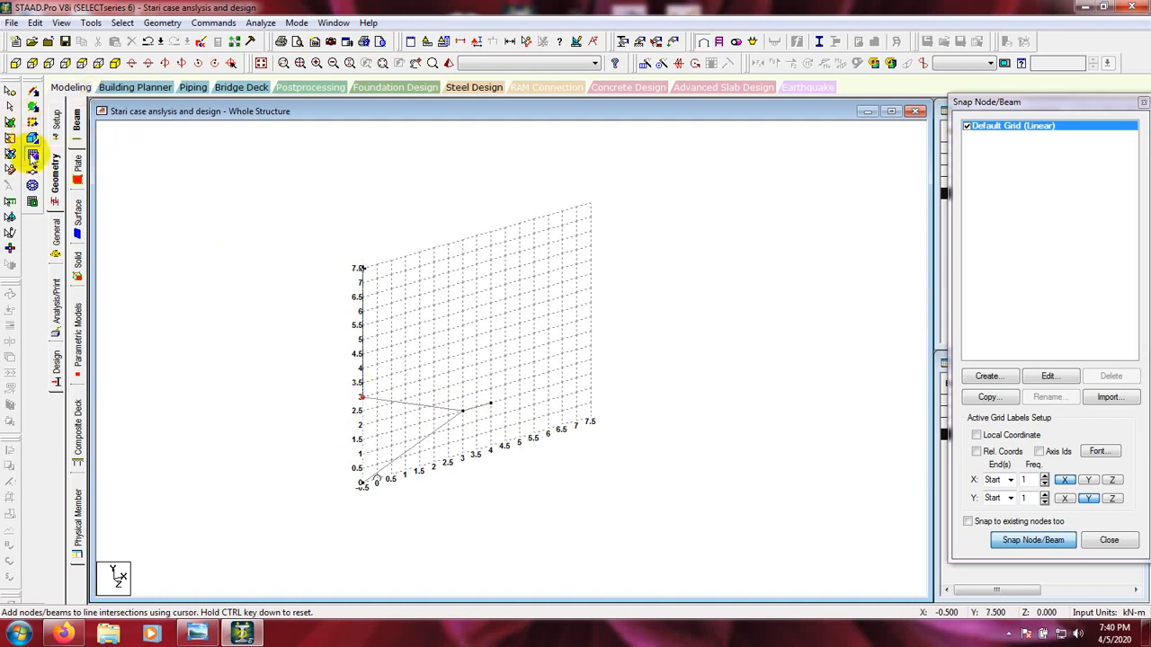
pyautogui.click(32, 156)
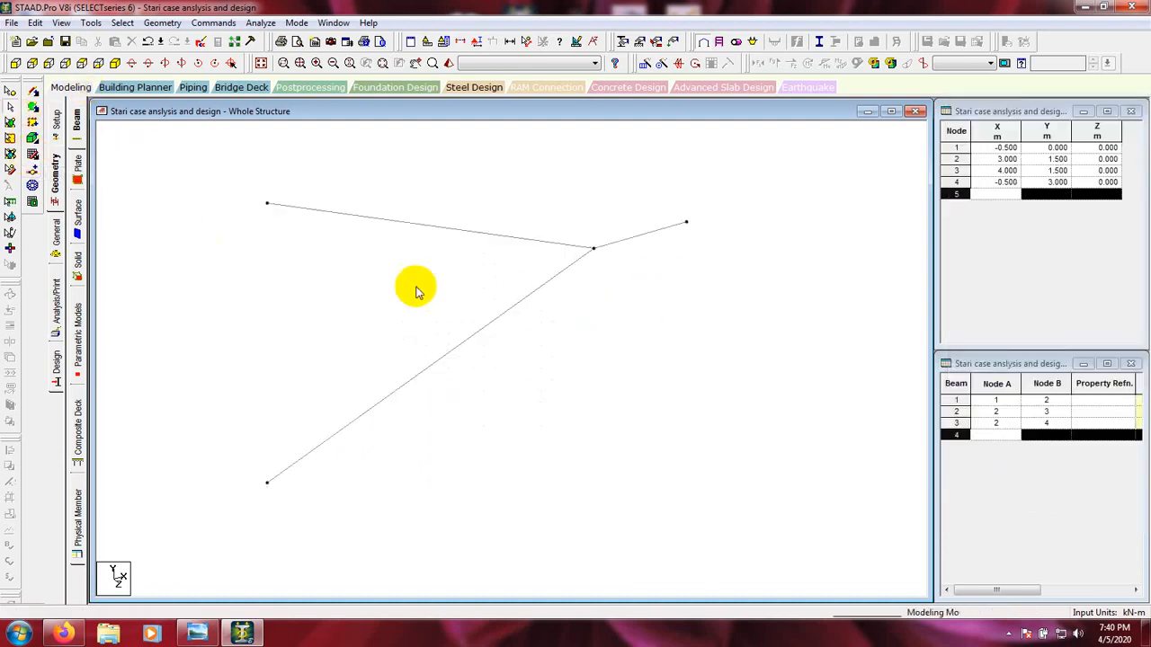
# Delete the two flight beams and the landing beam while keeping their unattached nodes
pyautogui.scroll(-2, 417, 288)
pyautogui.scroll(2, 410, 299)
pyautogui.moveTo(504, 292); pyautogui.dragTo(532, 352, button='middle')
pyautogui.scroll(-1, 513, 358)
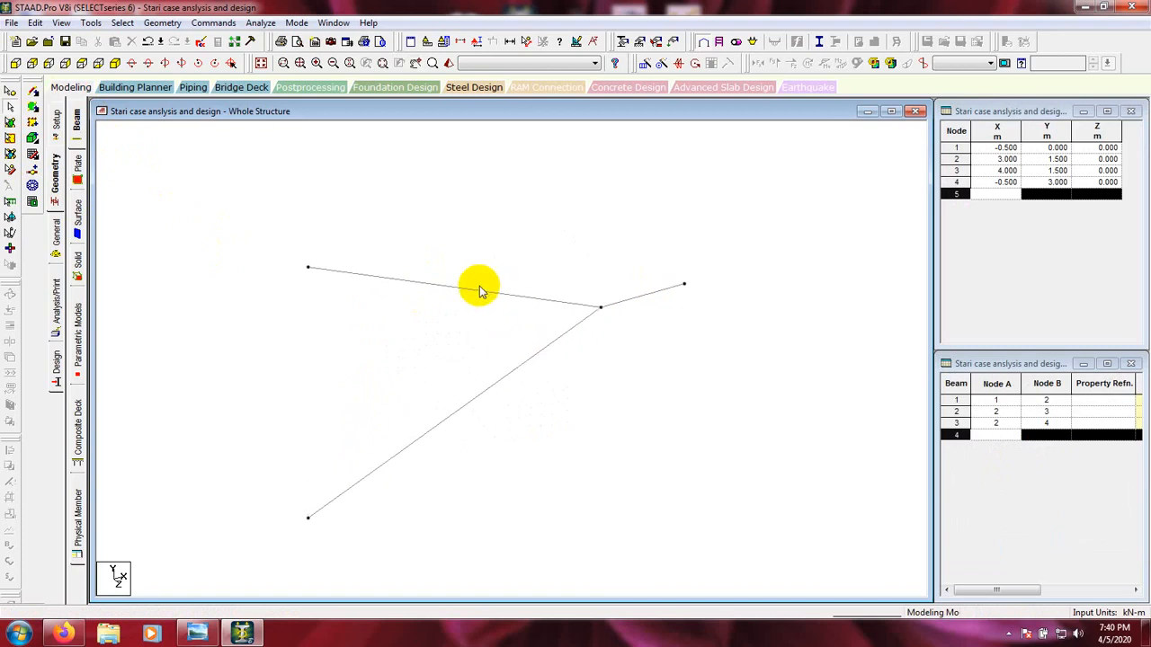
pyautogui.click(479, 297)
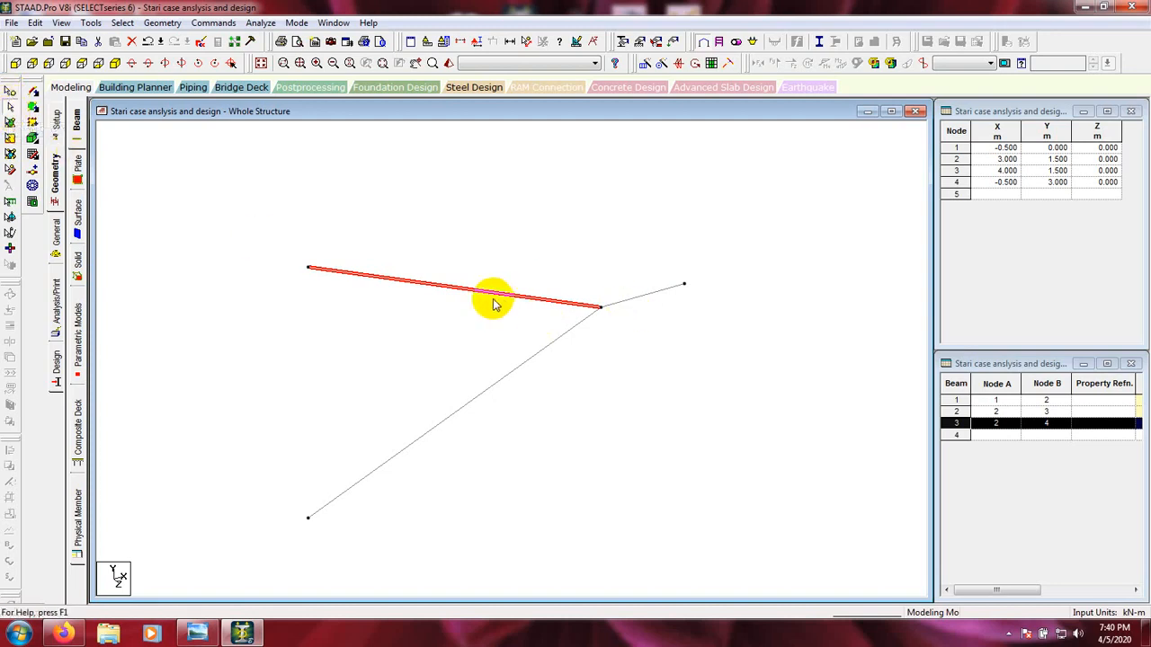
pyautogui.keyDown('ctrl'); pyautogui.click(618, 302); pyautogui.keyUp('ctrl')
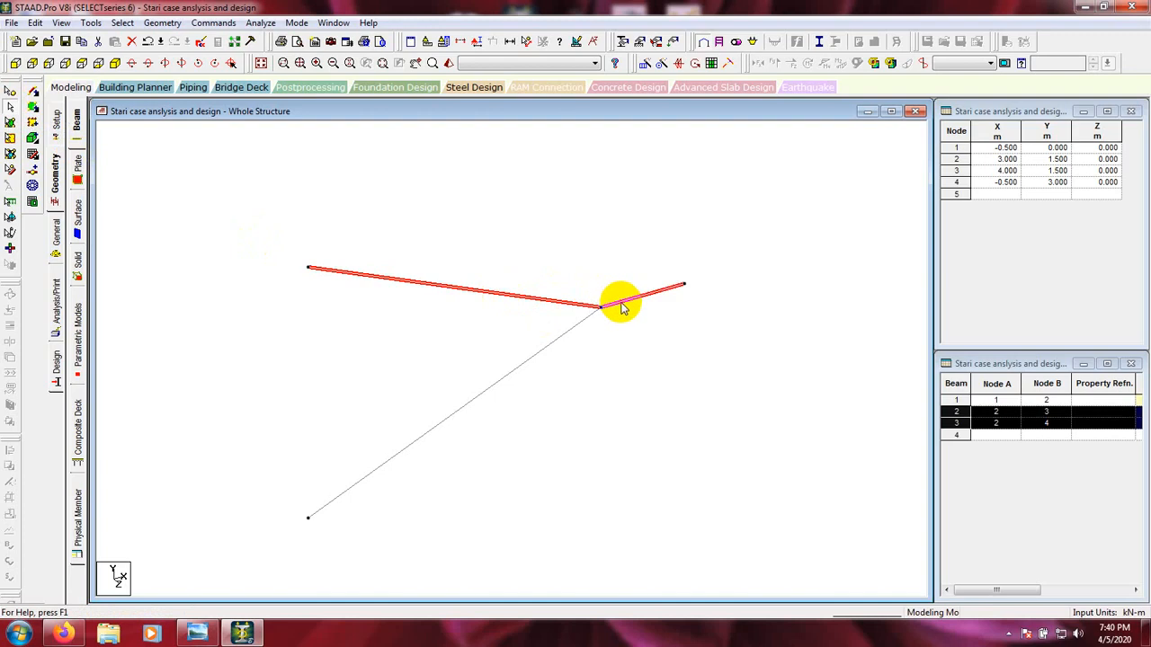
pyautogui.keyDown('ctrl'); pyautogui.click(540, 355); pyautogui.keyUp('ctrl')
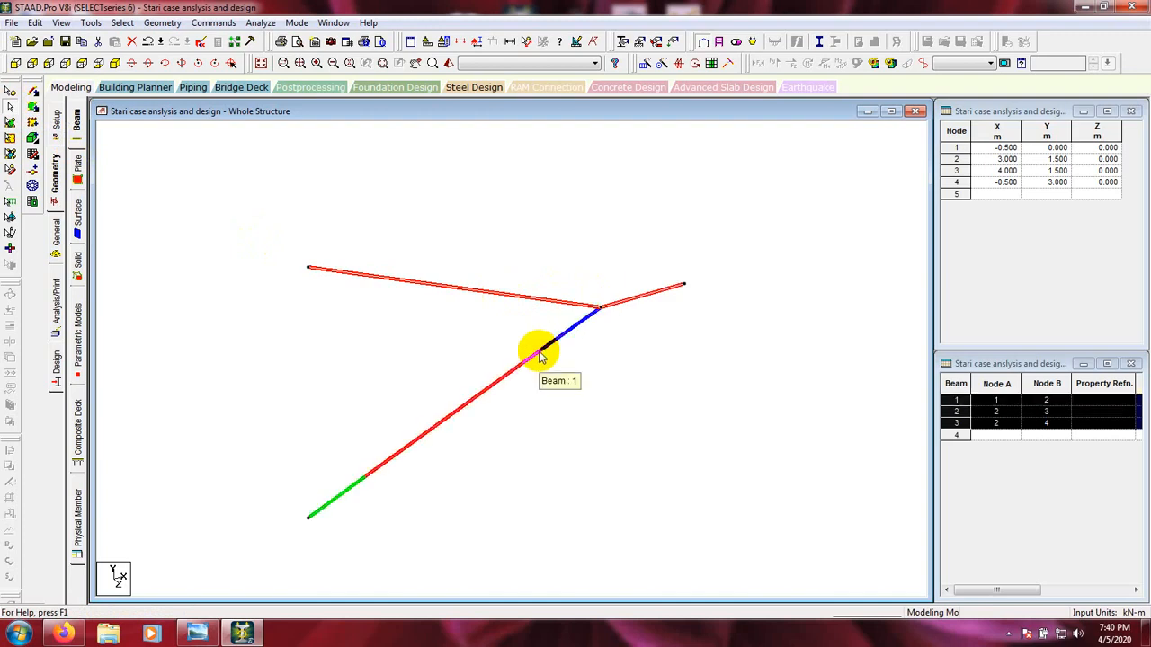
pyautogui.press('Delete')
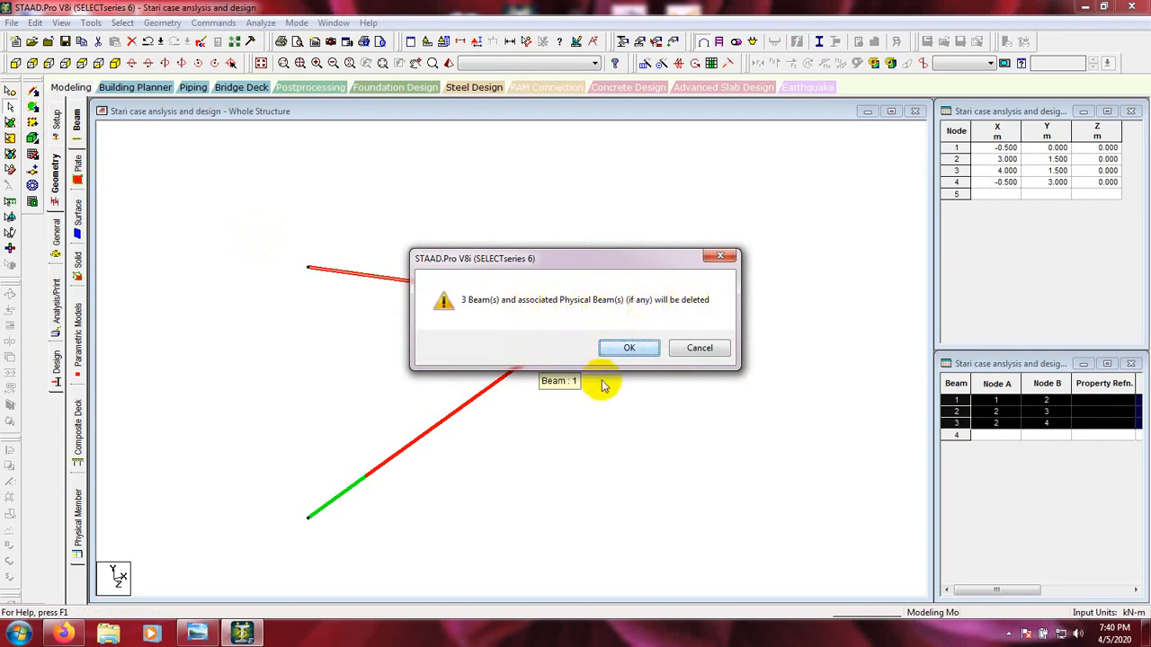
pyautogui.click(630, 348)
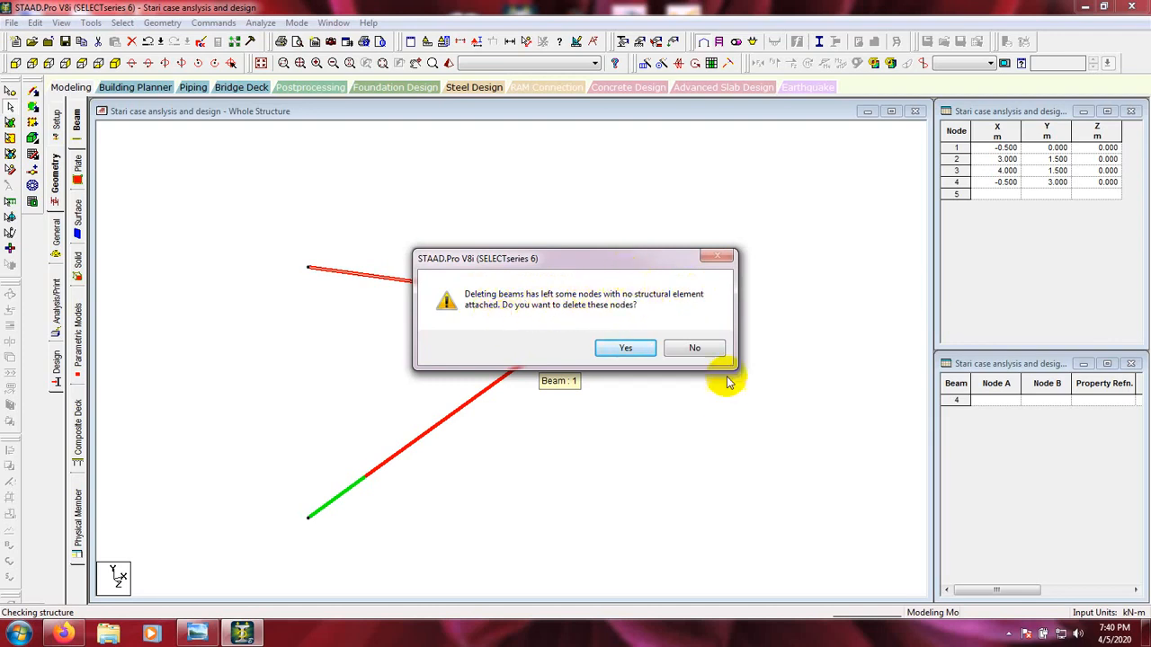
pyautogui.click(695, 350)
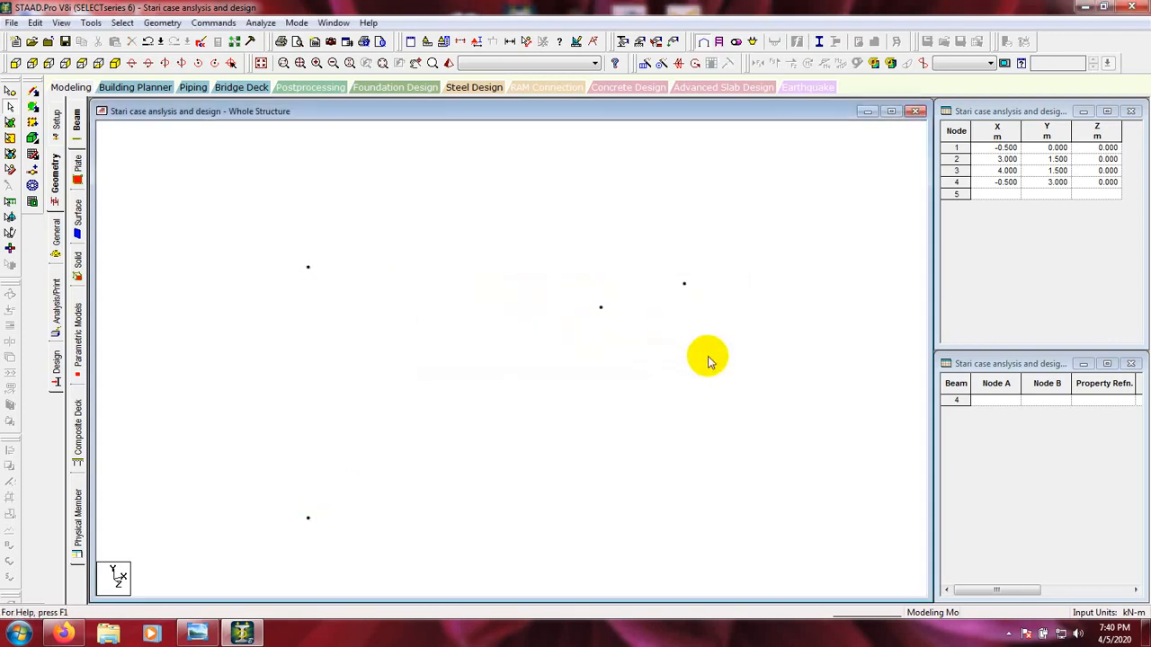
# Select nodes 1, 2 and 3, which mark the lower flight and the landing, with the nodes cursor
pyautogui.scroll(-1, 497, 387)
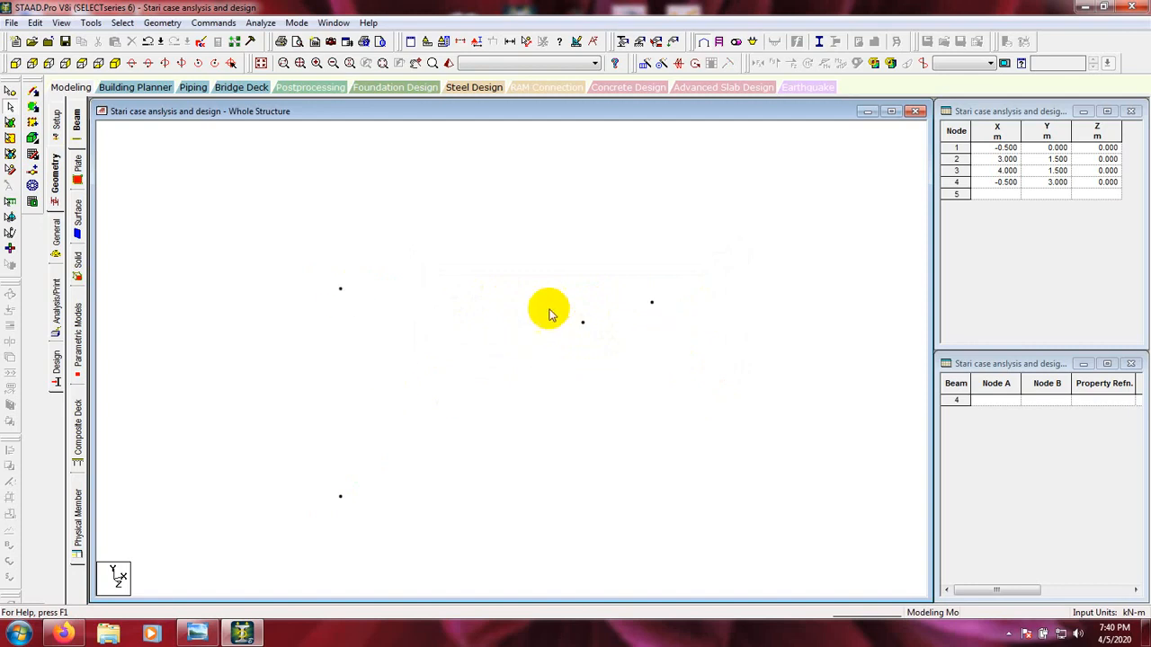
pyautogui.scroll(-1, 516, 392)
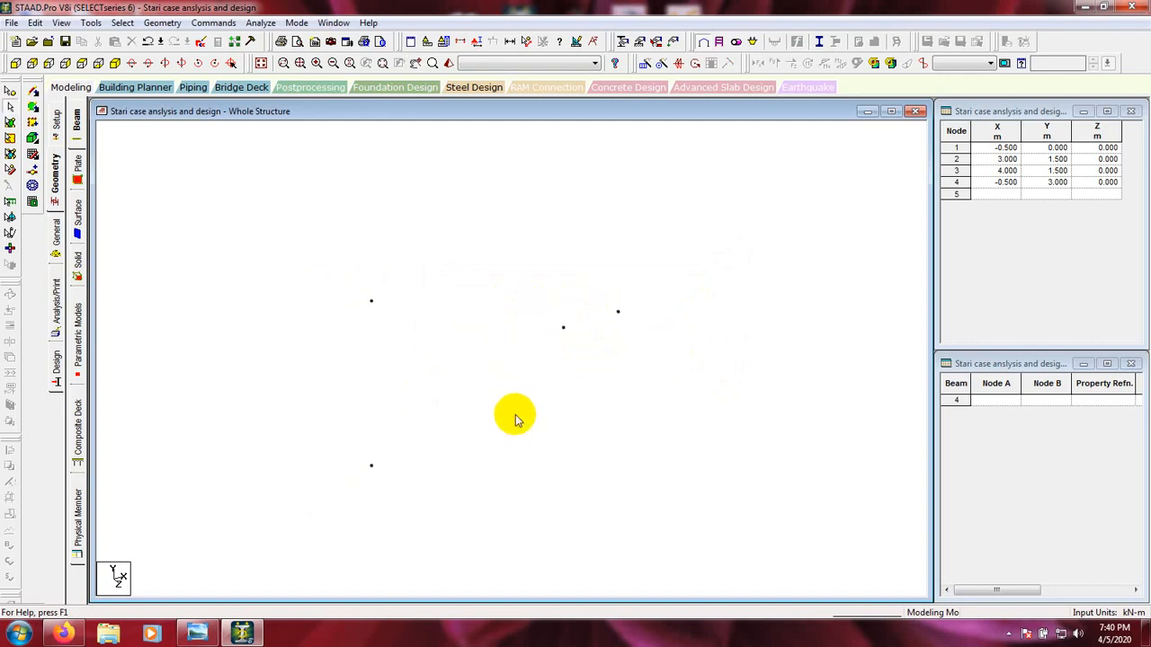
pyautogui.moveTo(518, 367); pyautogui.dragTo(513, 343, button='middle')
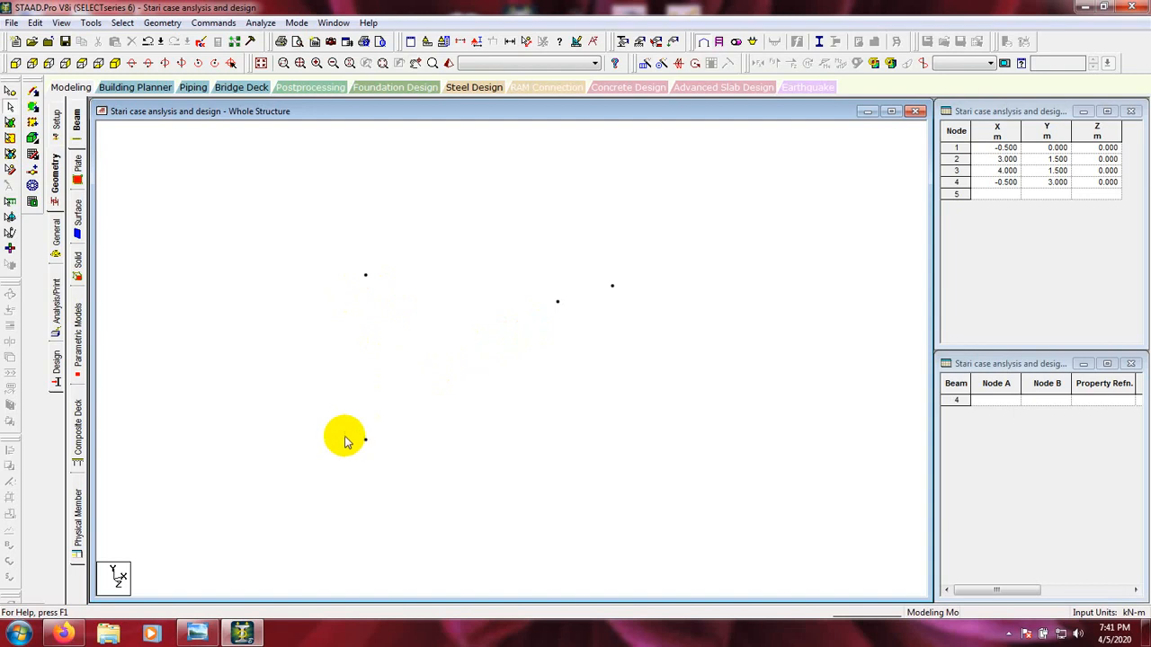
pyautogui.moveTo(401, 428); pyautogui.dragTo(335, 455)
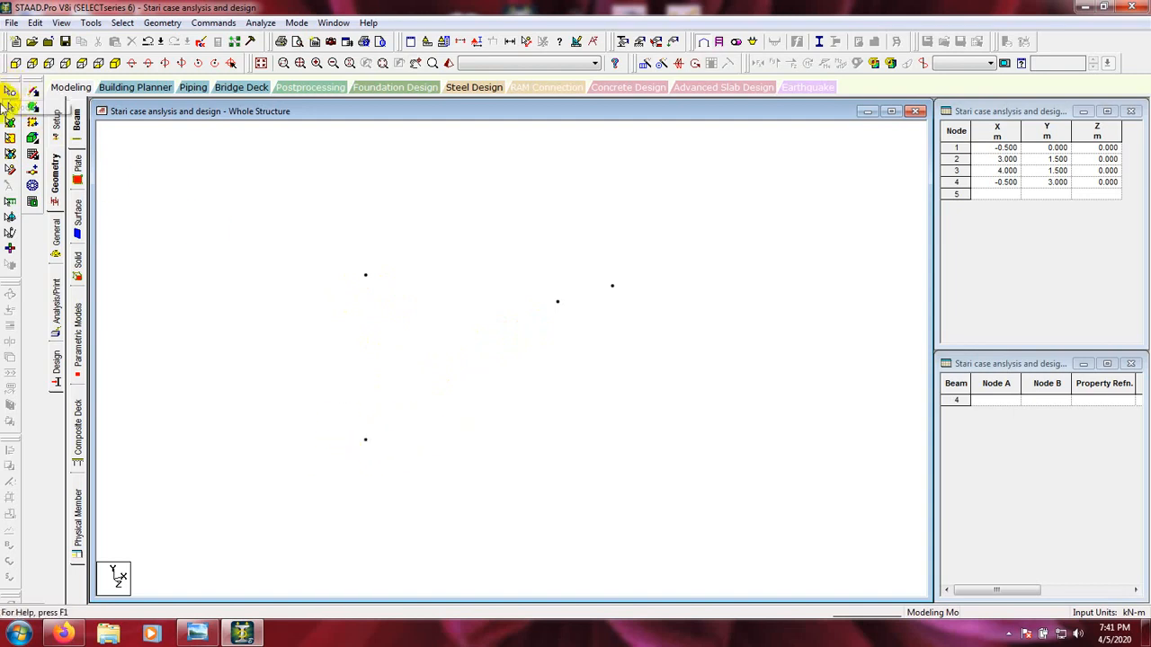
pyautogui.click(10, 93)
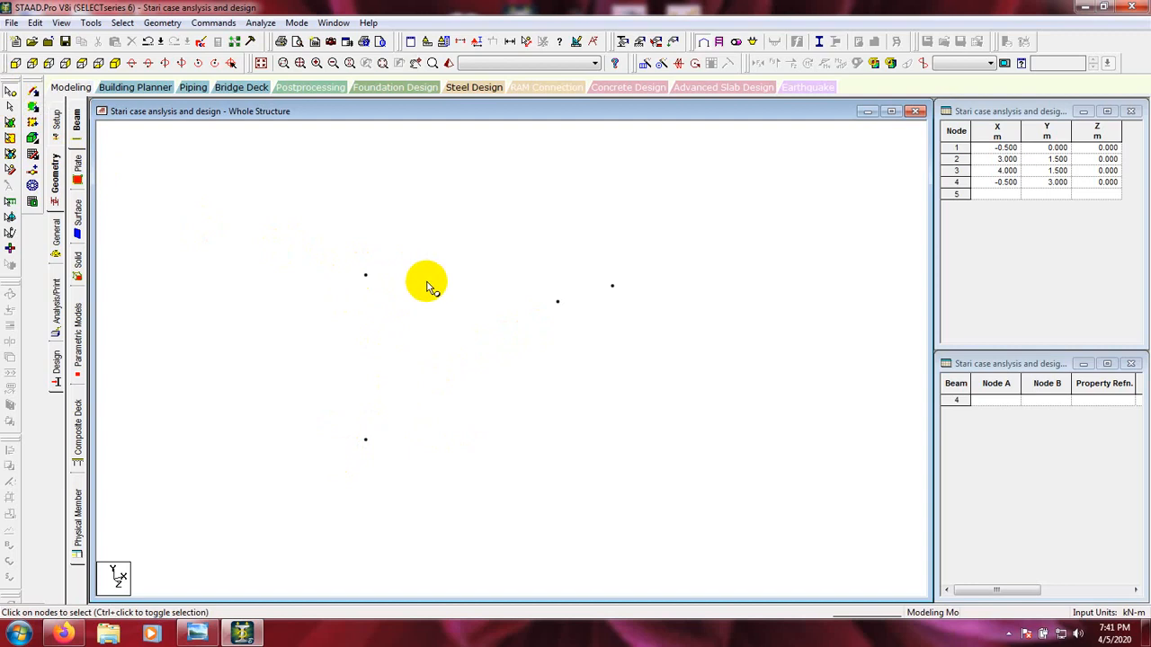
pyautogui.moveTo(407, 418); pyautogui.dragTo(333, 468)
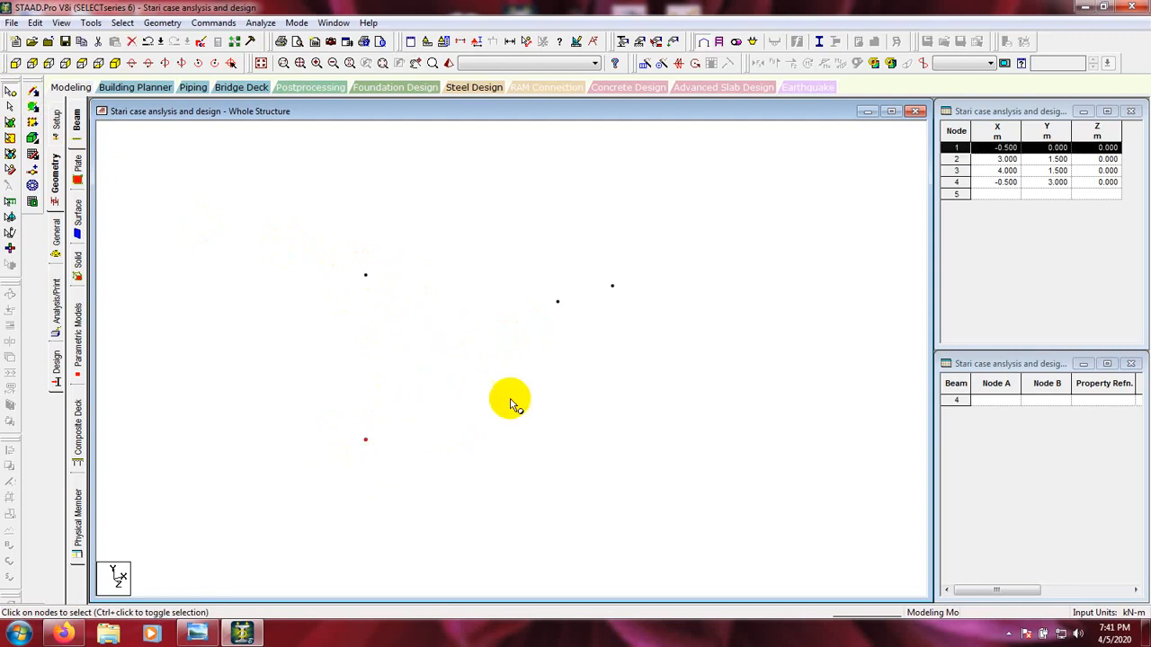
pyautogui.keyDown('ctrl'); pyautogui.moveTo(634, 275); pyautogui.dragTo(526, 327); pyautogui.keyUp('ctrl')
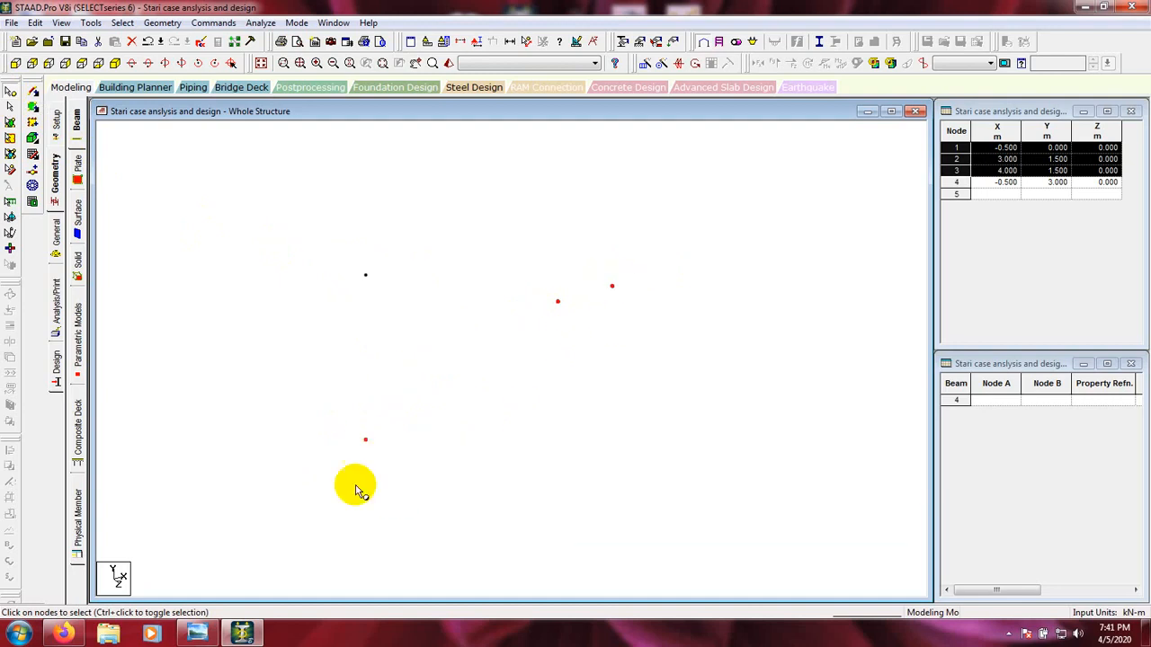
# Check the flight width in the stair drawing and paste copies of nodes 1, 2 and 3 offset by -2 m in Z
pyautogui.click(198, 634)
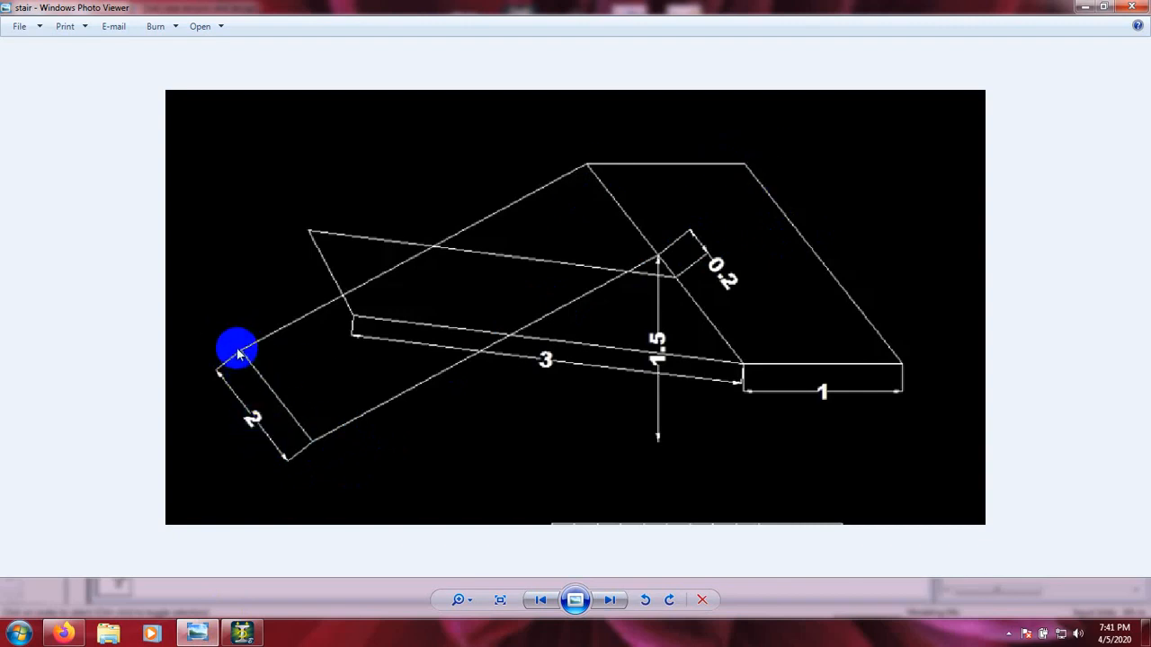
pyautogui.click(1089, 7)
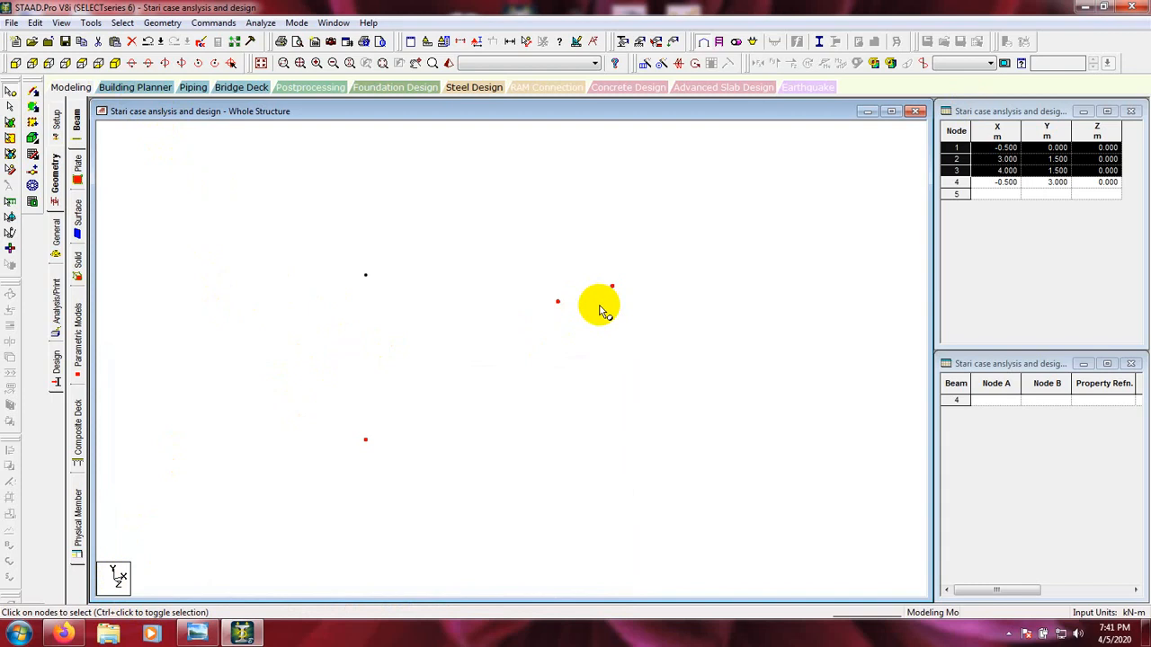
pyautogui.hotkey('ctrl', 'v')
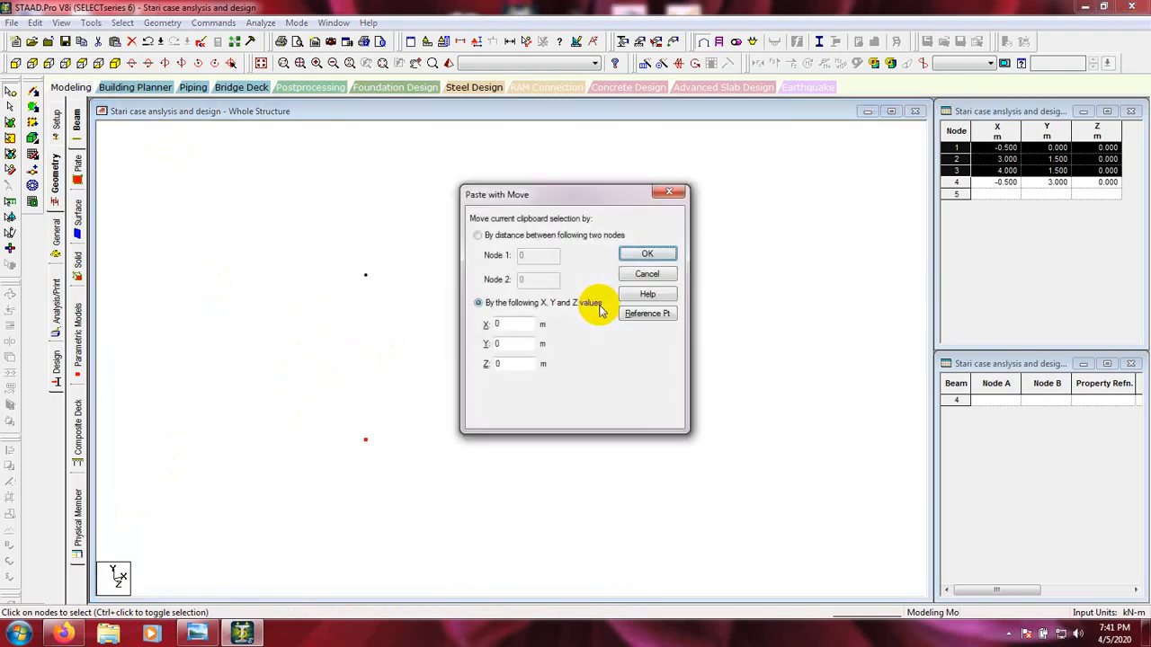
pyautogui.moveTo(509, 365); pyautogui.dragTo(462, 373)
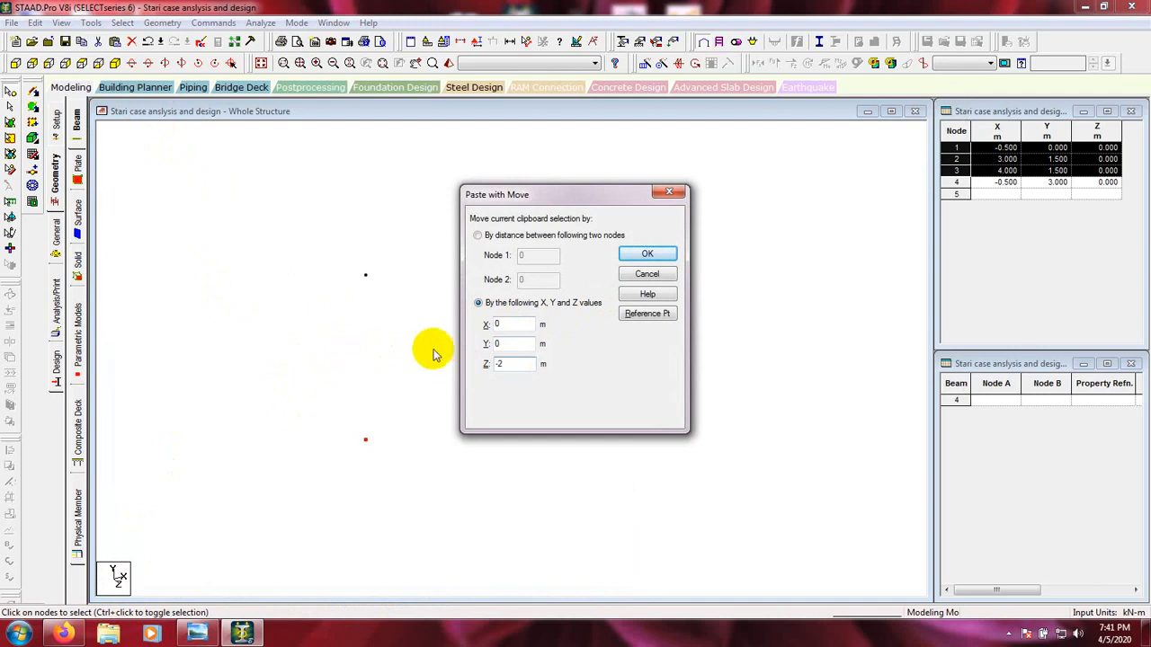
pyautogui.click(647, 254)
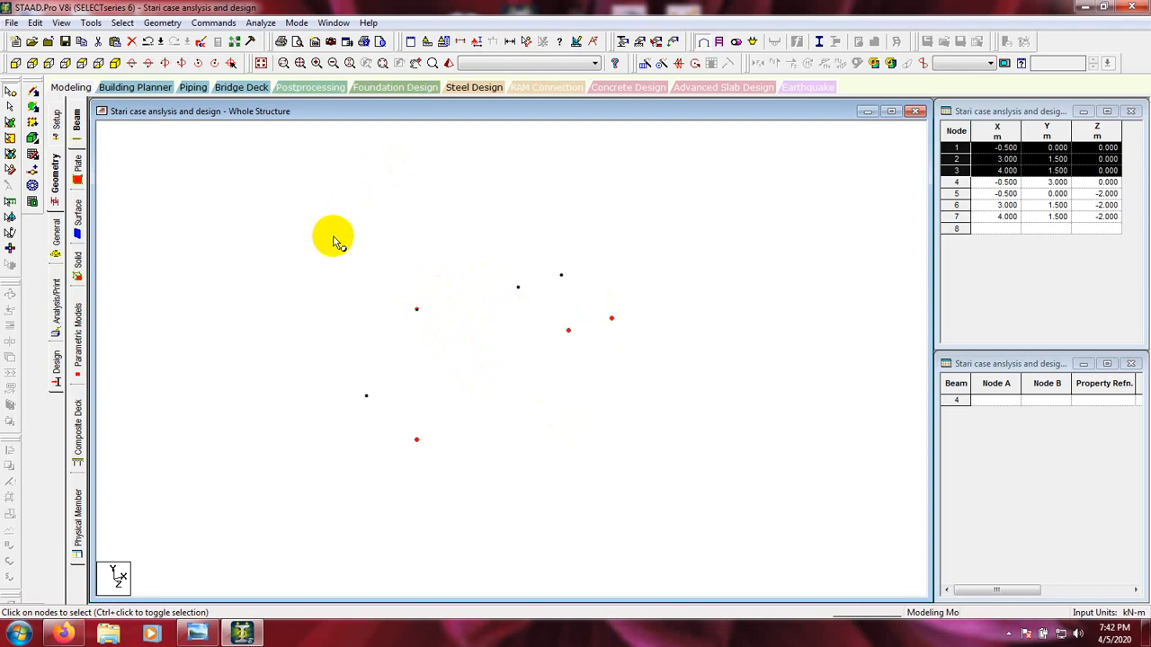
# Clear the selection and select nodes 4, 2 and 3, which mark the upper flight and the landing
pyautogui.click(345, 270)
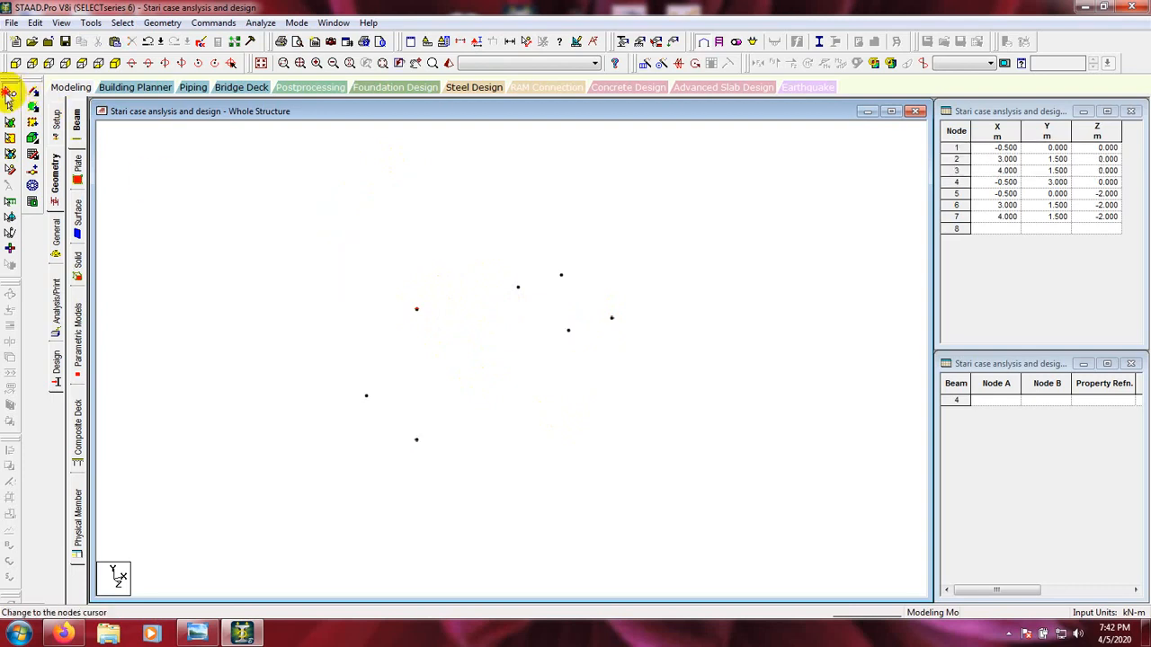
pyautogui.click(9, 96)
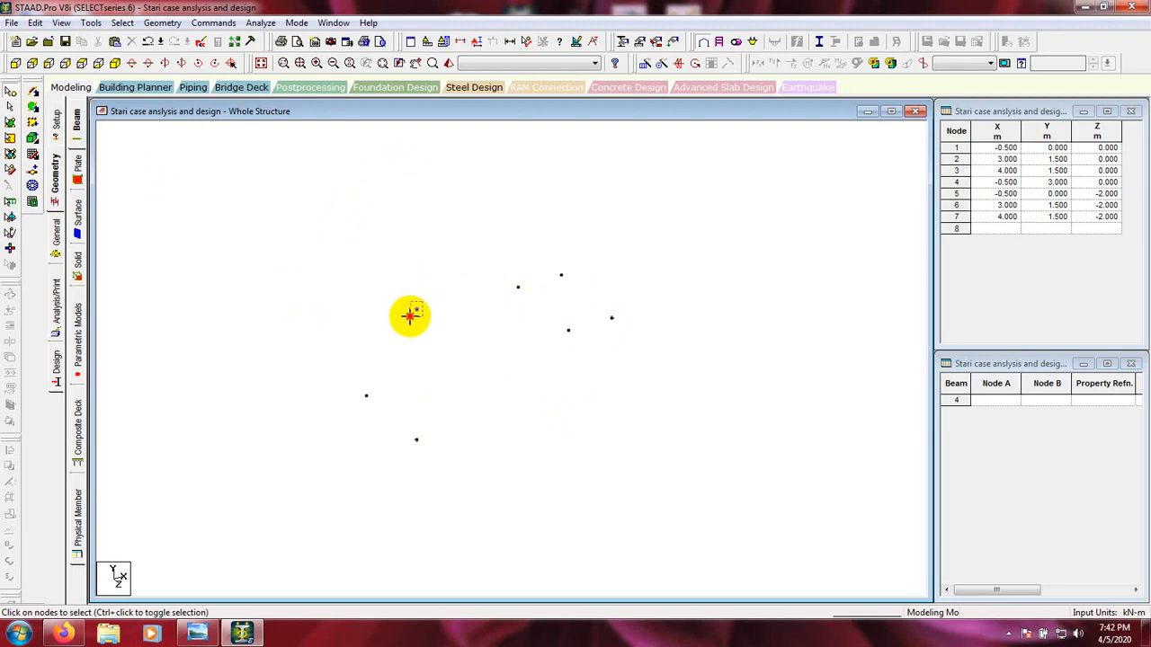
pyautogui.click(409, 314)
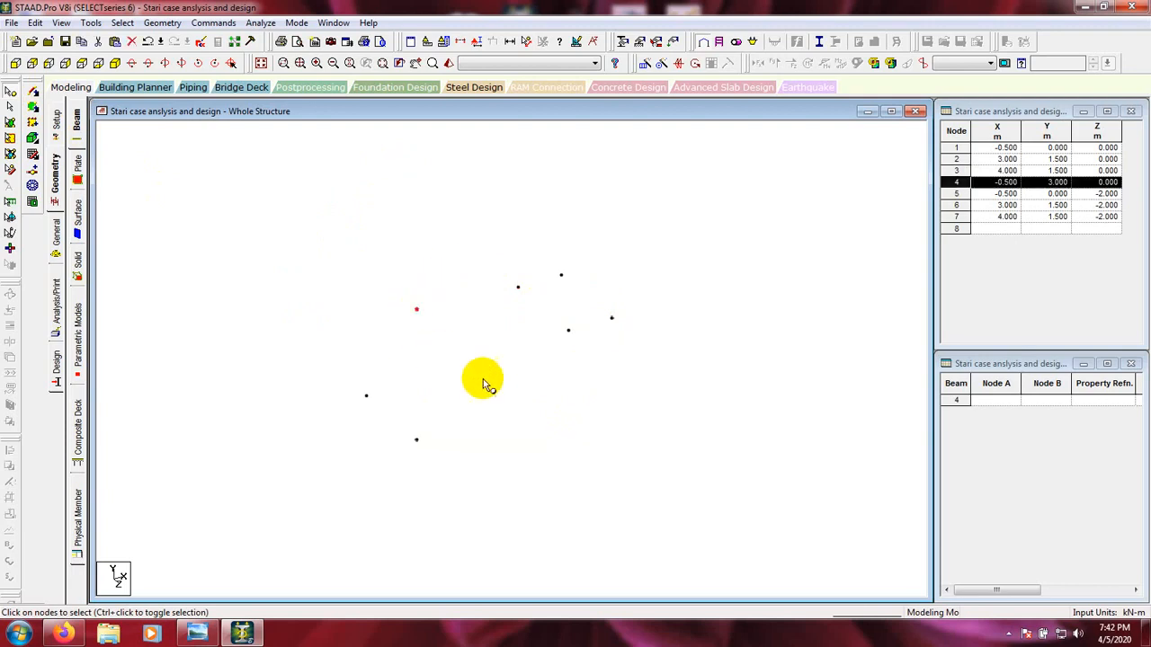
pyautogui.keyDown('ctrl'); pyautogui.click(568, 331); pyautogui.keyUp('ctrl')
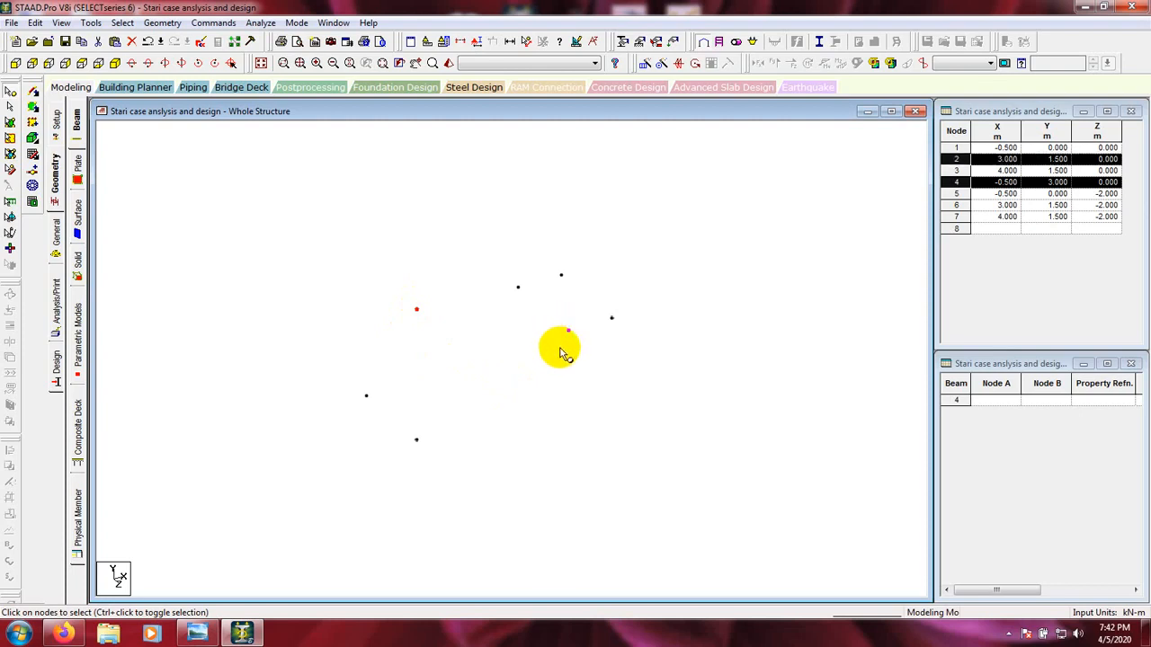
pyautogui.keyDown('ctrl'); pyautogui.click(612, 319); pyautogui.keyUp('ctrl')
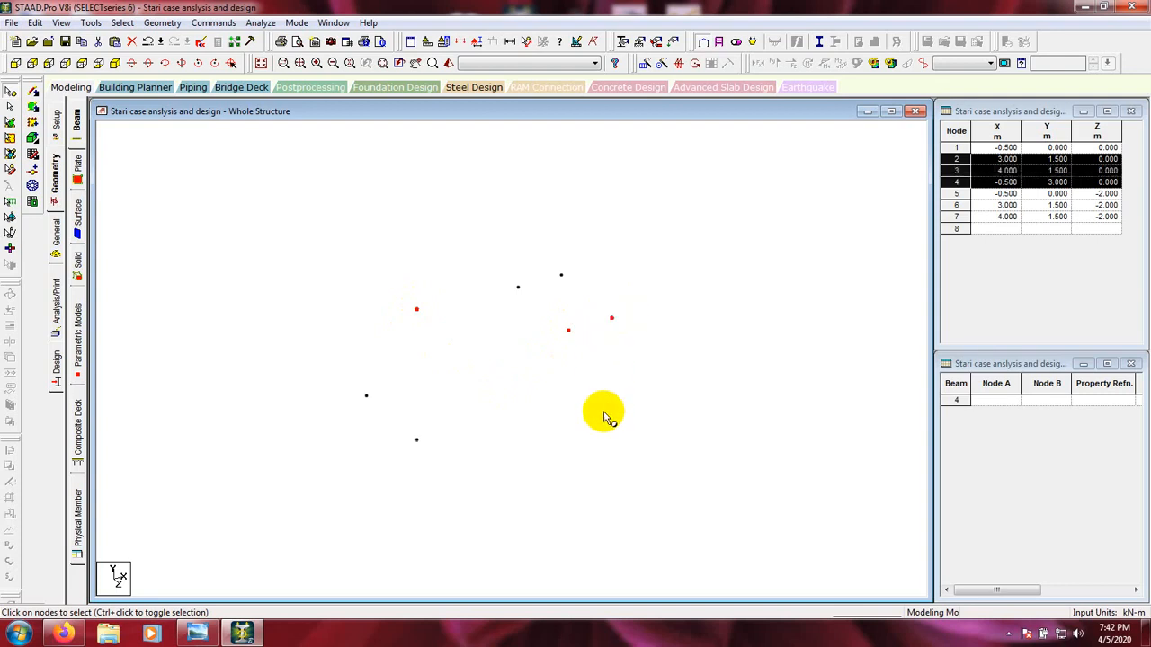
# Check the gap between flights in the stair drawing and try pasting copies of the selected nodes offset by 0.2 m in Z
pyautogui.click(197, 633)
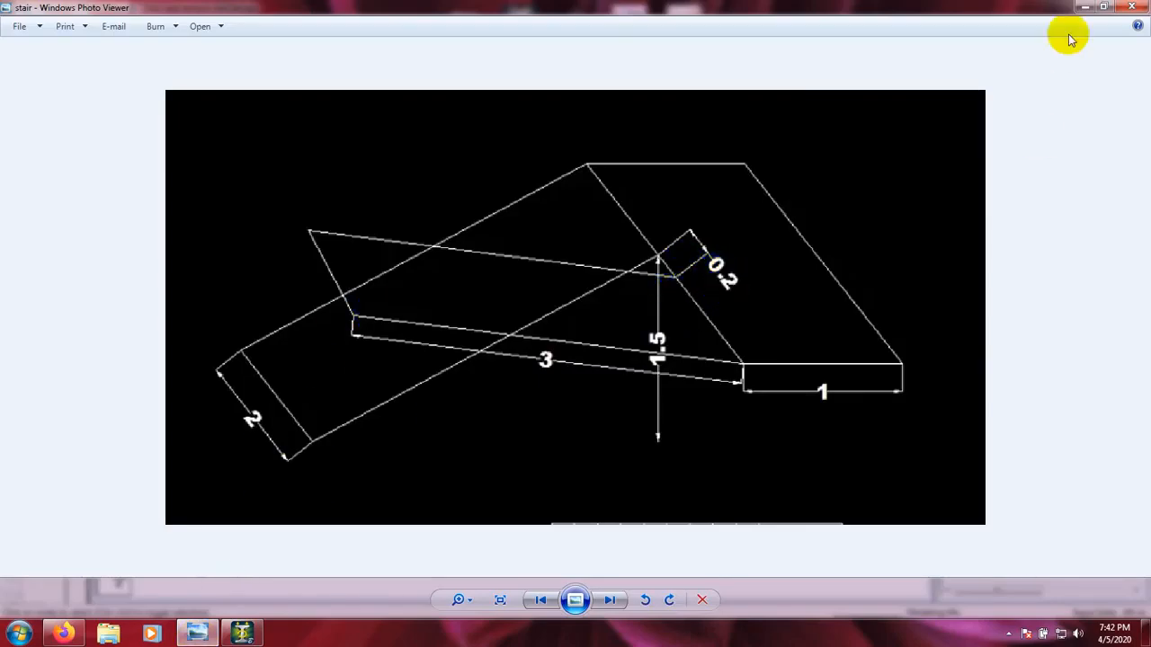
pyautogui.click(1085, 7)
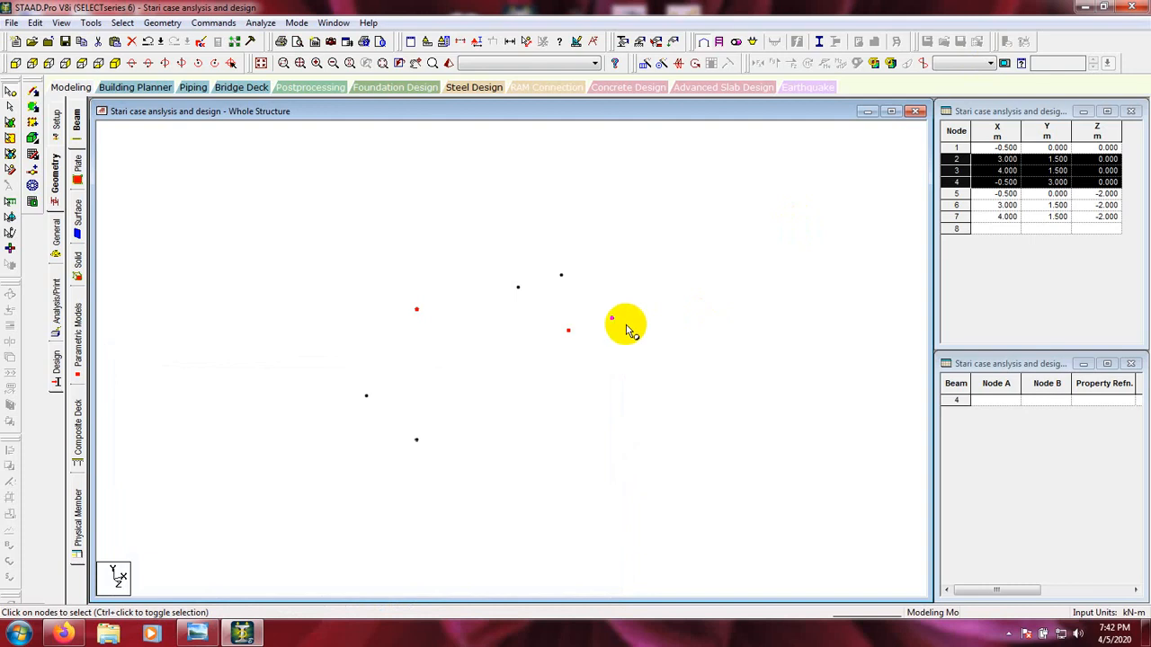
pyautogui.hotkey('ctrl', 'v')
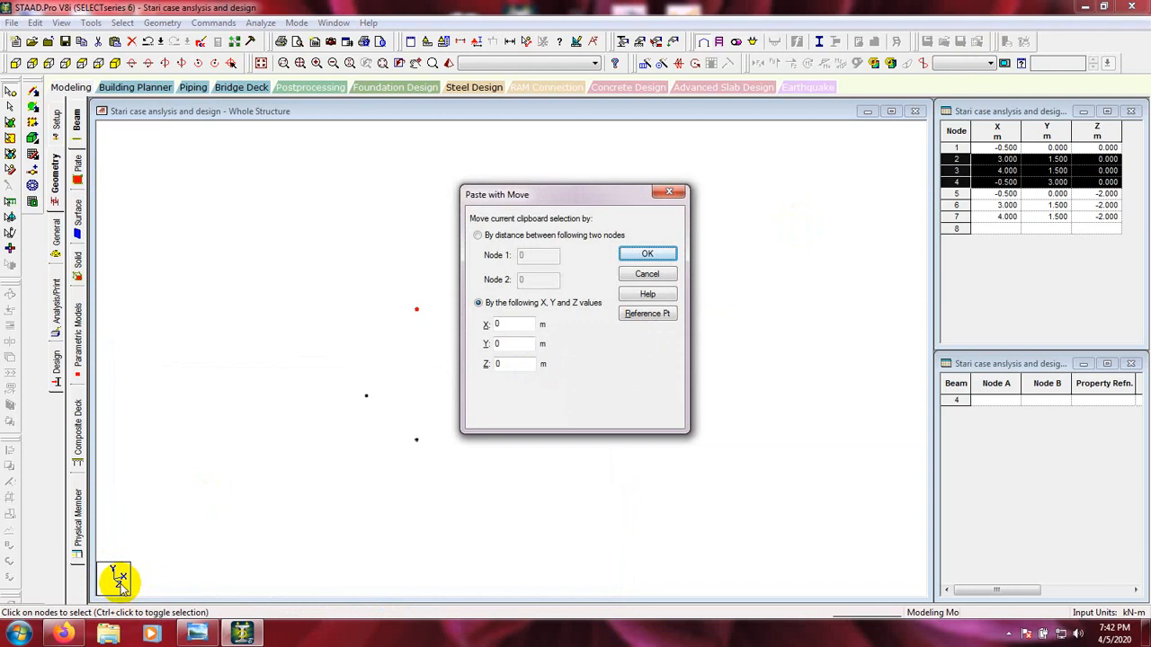
pyautogui.doubleClick(502, 364)
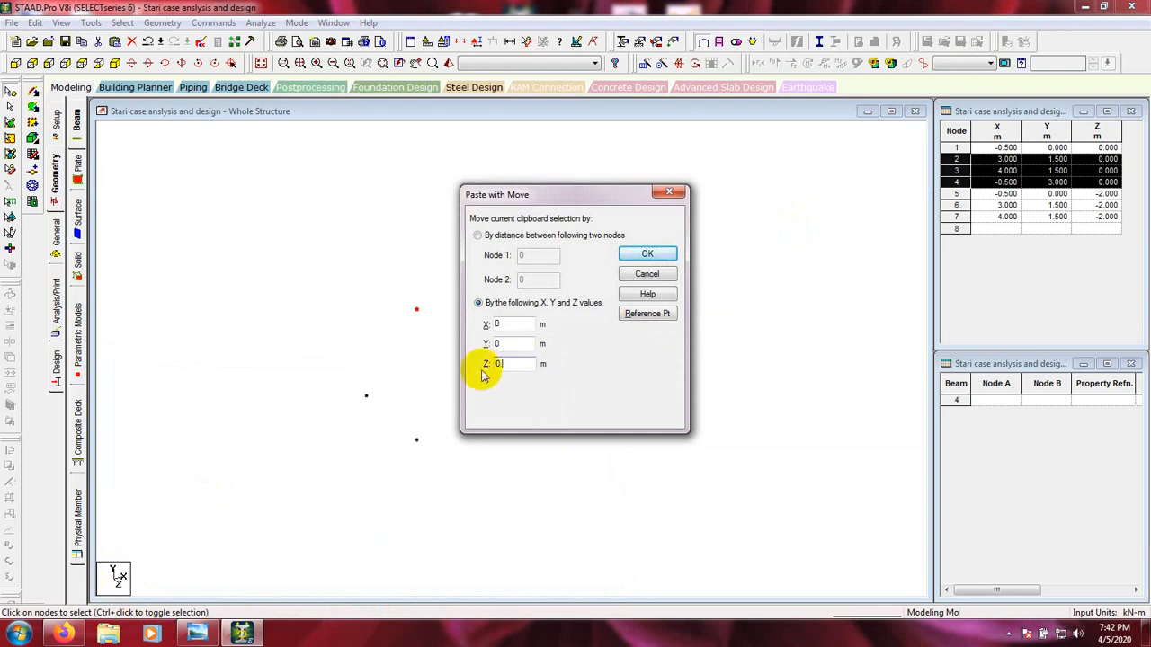
pyautogui.write('0.2')
pyautogui.click(642, 254)
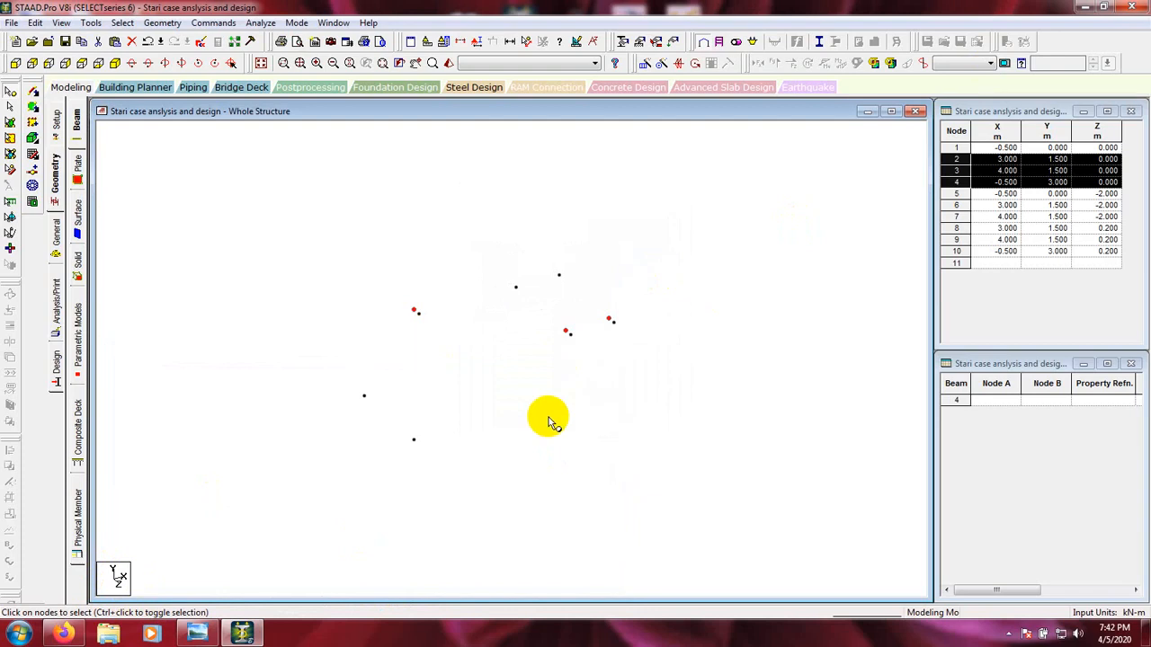
# Undo the last node copy and clear the selection
pyautogui.scroll(2, 407, 337)
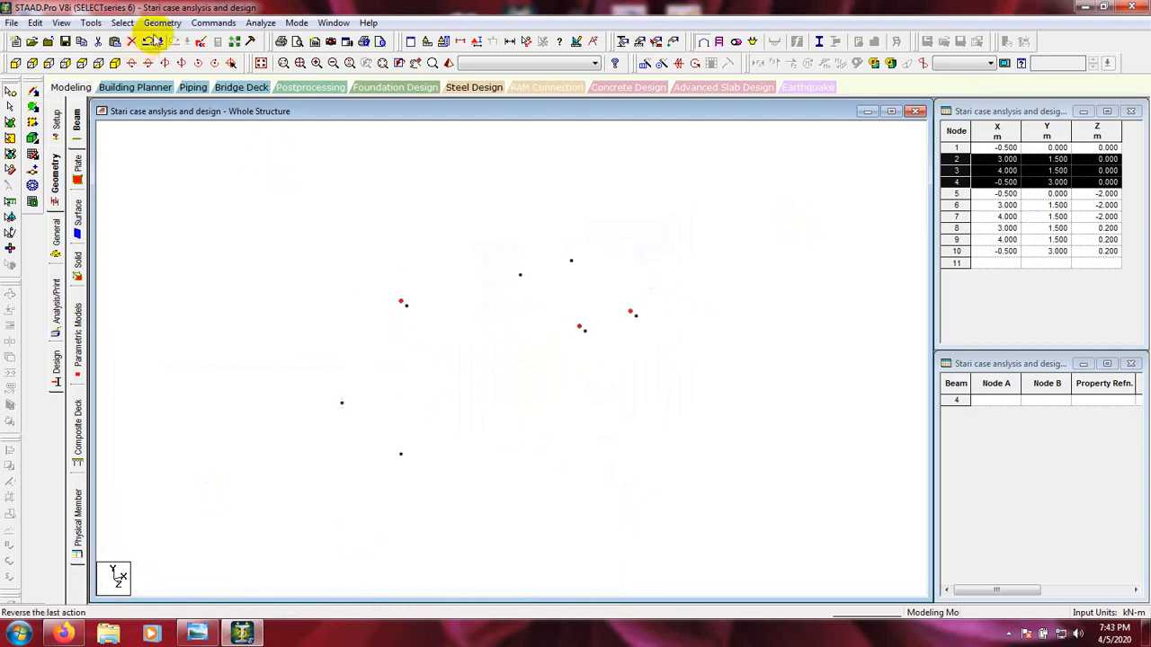
pyautogui.click(148, 43)
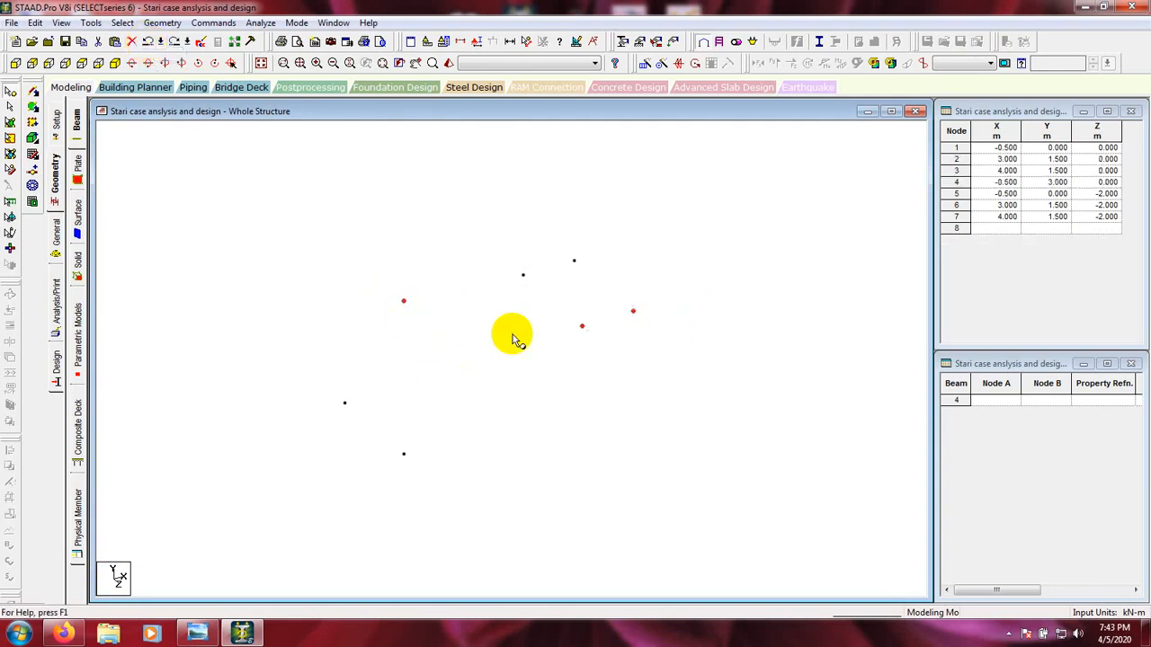
pyautogui.click(569, 433)
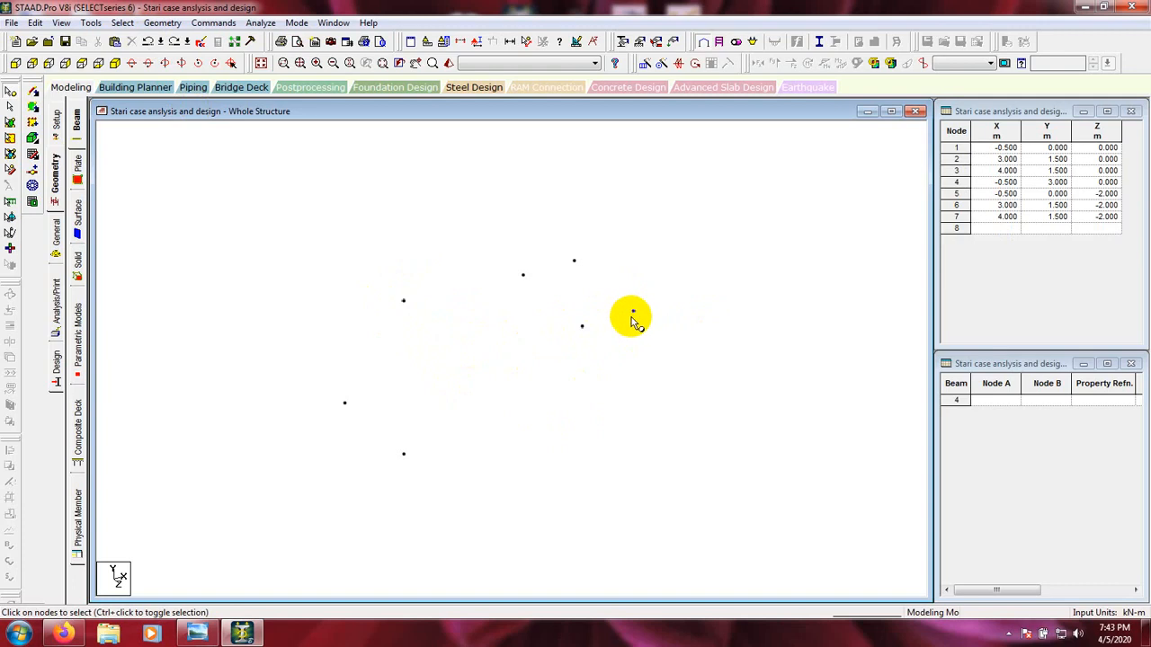
# Select landing nodes 2 and 3 and paste copies of them offset by 0.2 m in Z
pyautogui.moveTo(650, 306); pyautogui.dragTo(578, 340)
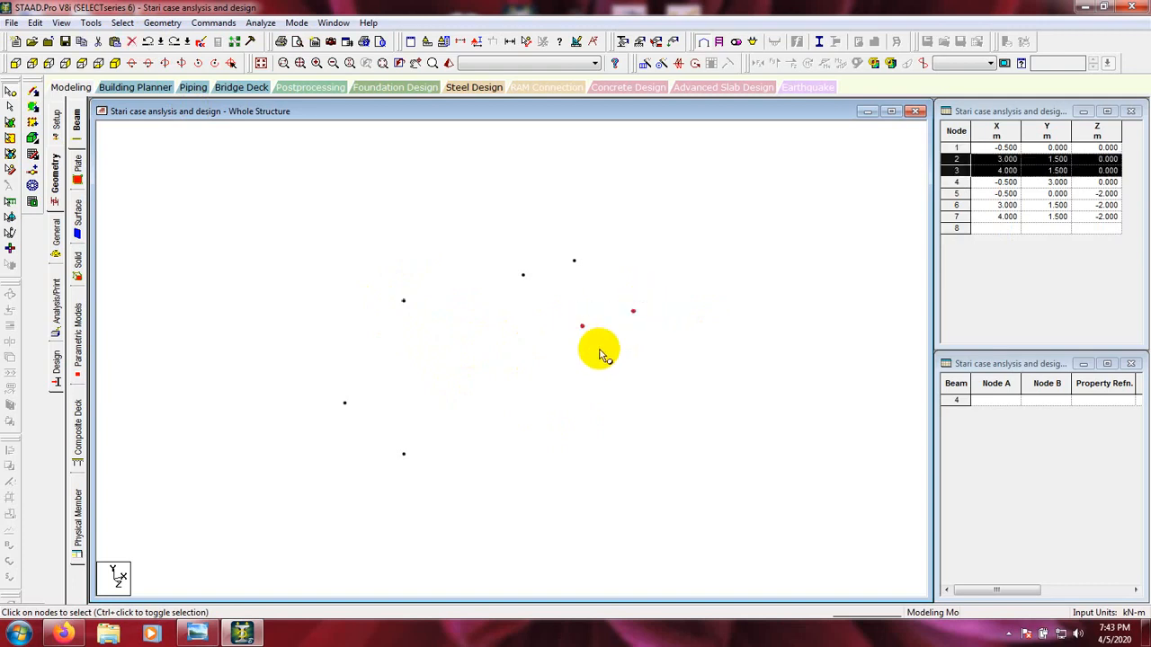
pyautogui.hotkey('ctrl', 'v')
pyautogui.doubleClick(499, 363)
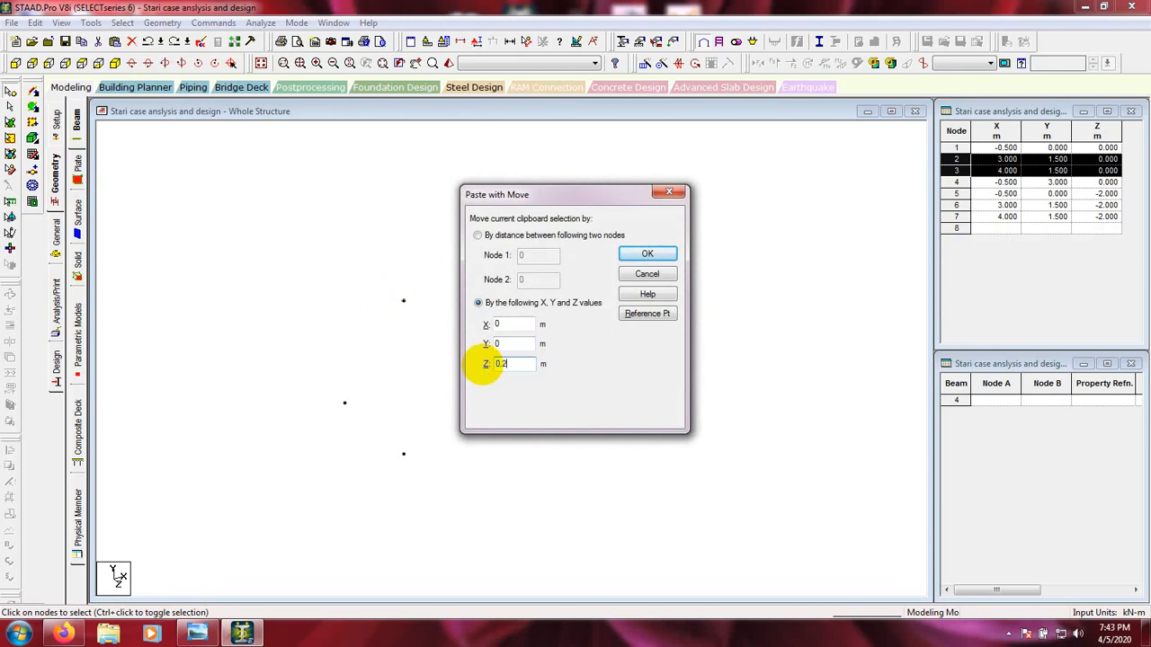
pyautogui.click(649, 255)
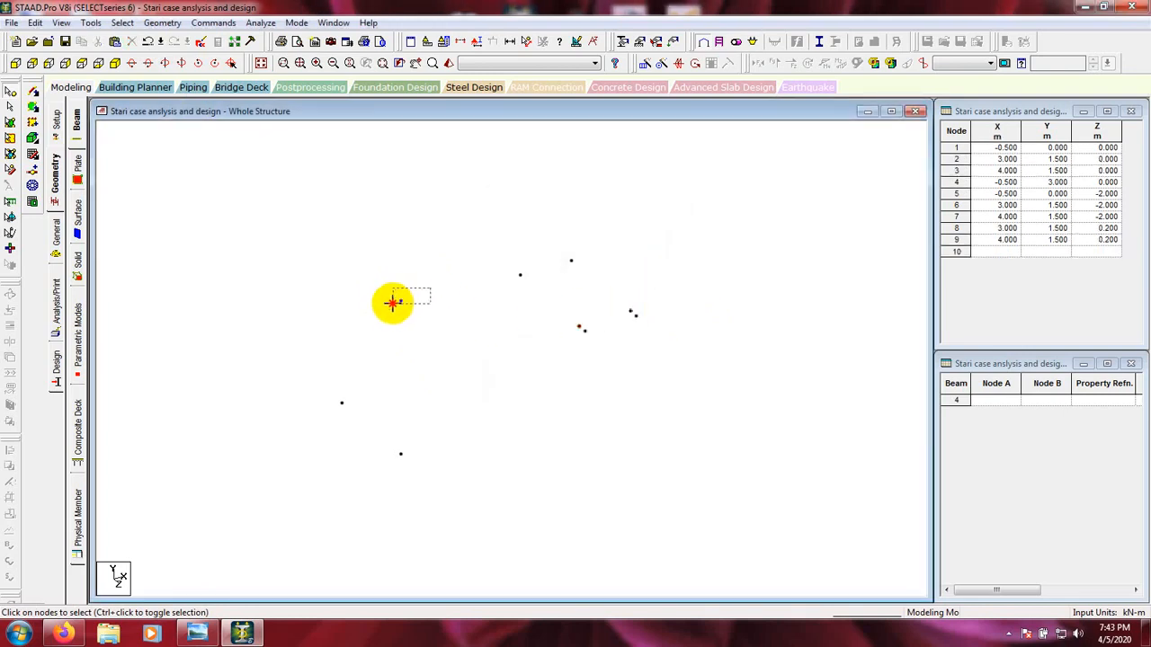
# Remove node 4 at the top of the upper flight and paste it back offset by 0.2 m in Z
pyautogui.moveTo(389, 304); pyautogui.dragTo(392, 311)
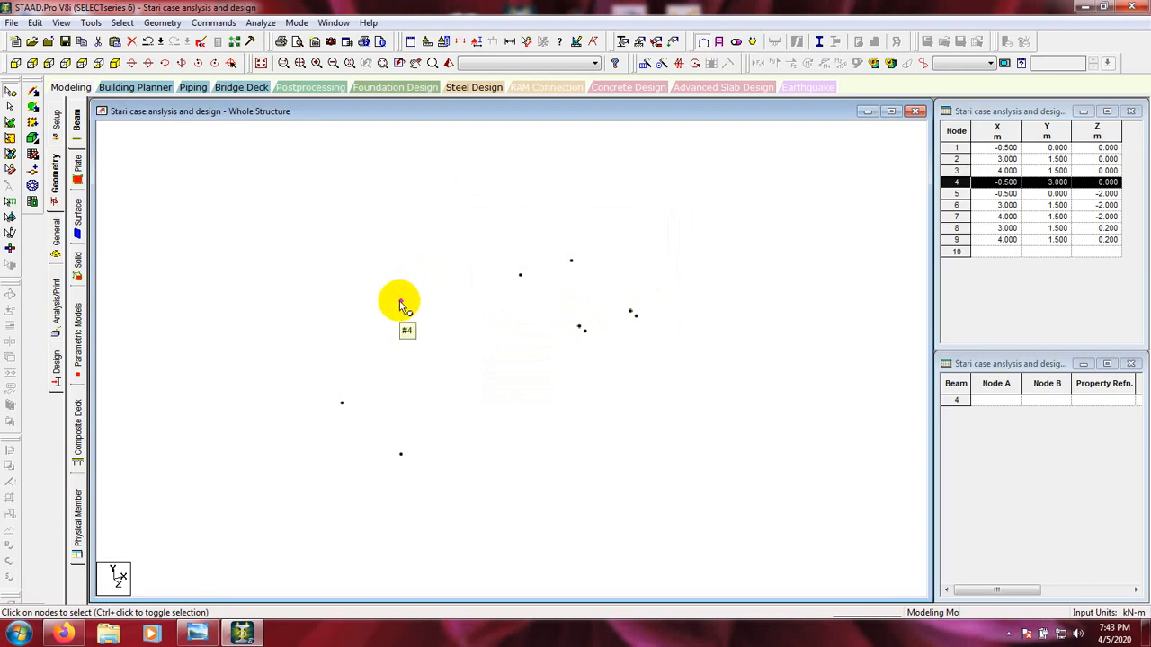
pyautogui.rightClick(400, 303)
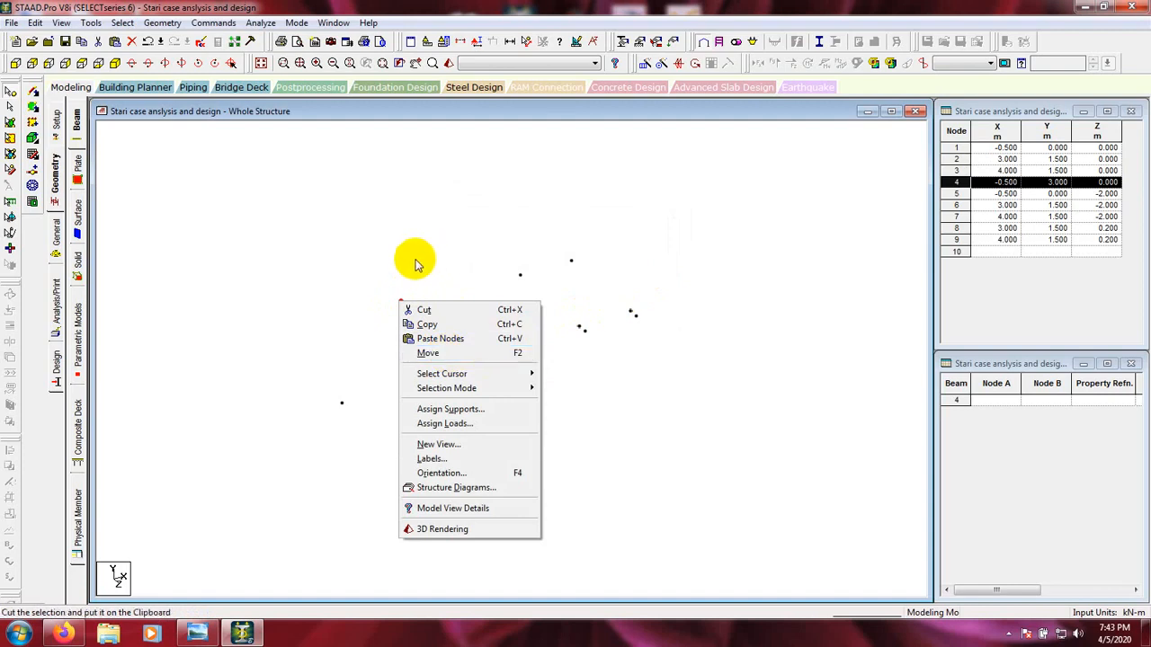
pyautogui.click(412, 299)
pyautogui.click(401, 301)
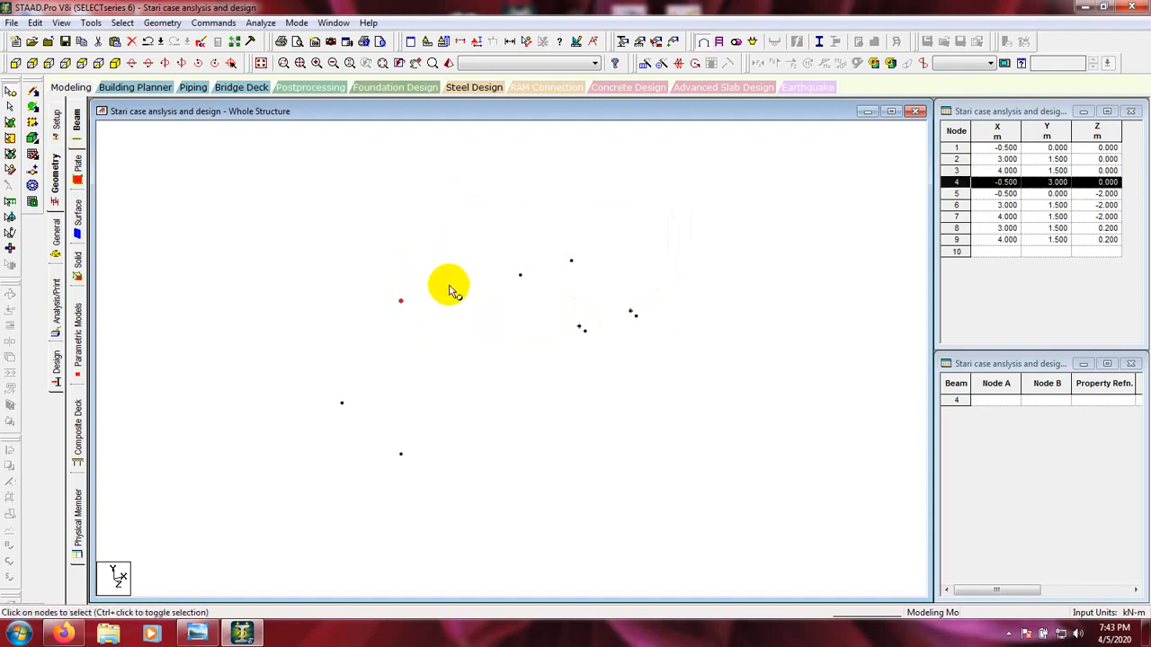
pyautogui.press('Delete')
pyautogui.click(604, 355)
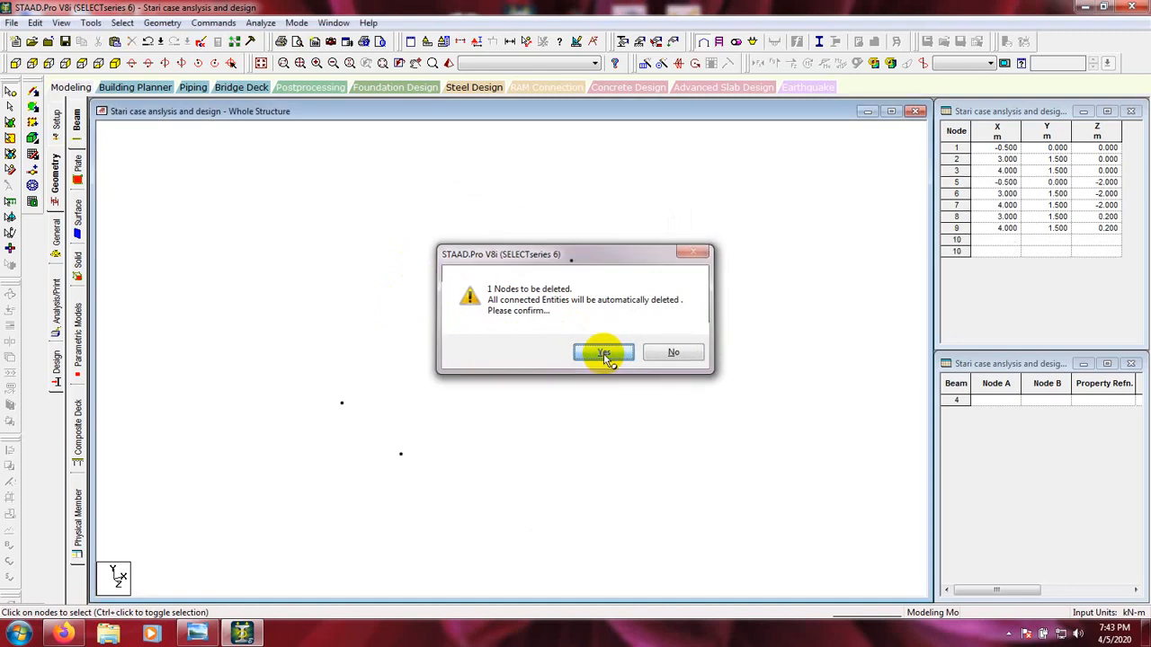
pyautogui.hotkey('ctrl', 'v')
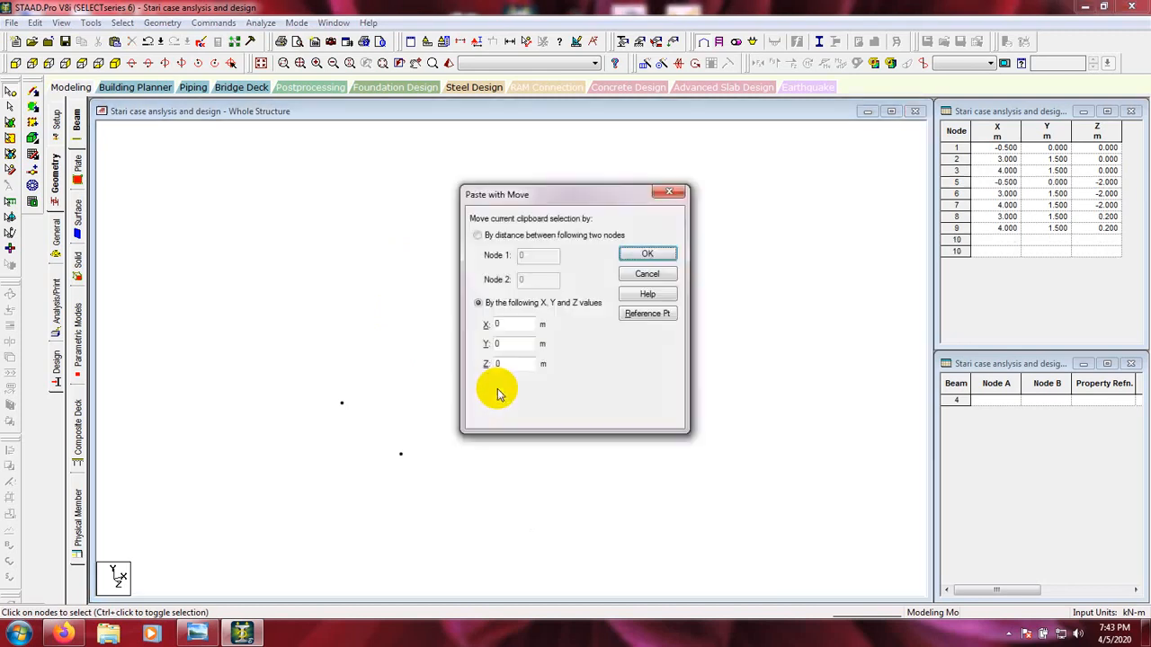
pyautogui.moveTo(510, 365); pyautogui.dragTo(485, 367)
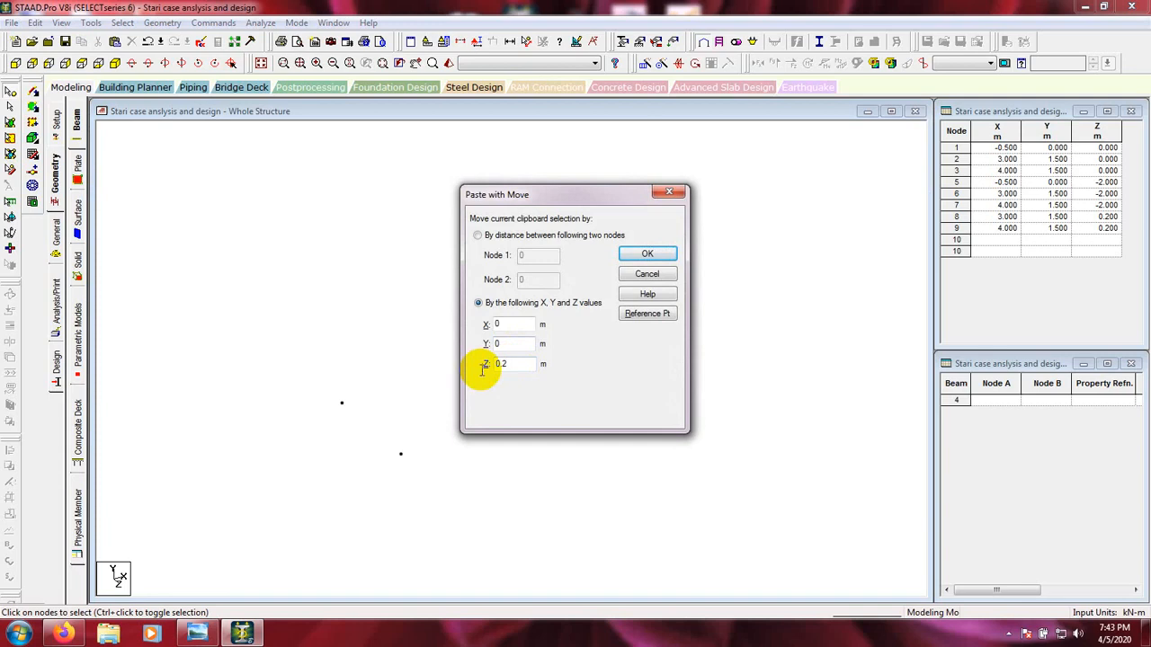
pyautogui.click(649, 252)
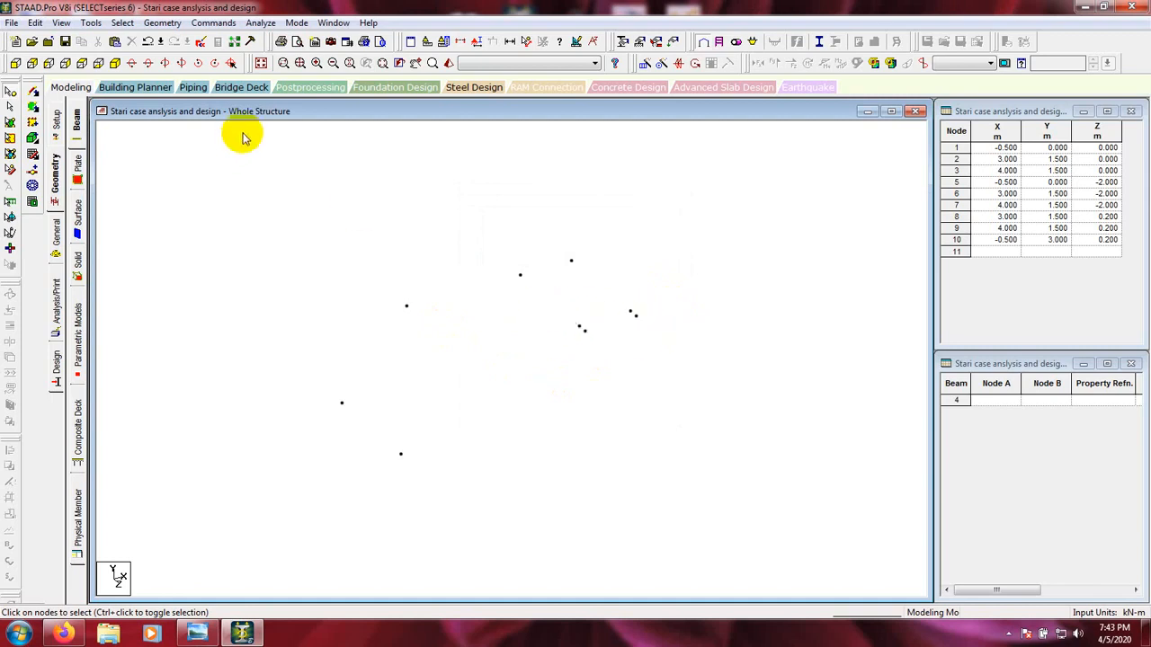
# Select nodes 8, 9 and 10, recheck the flight width in the drawing, and paste copies offset by 2 m in Z
pyautogui.click(82, 63)
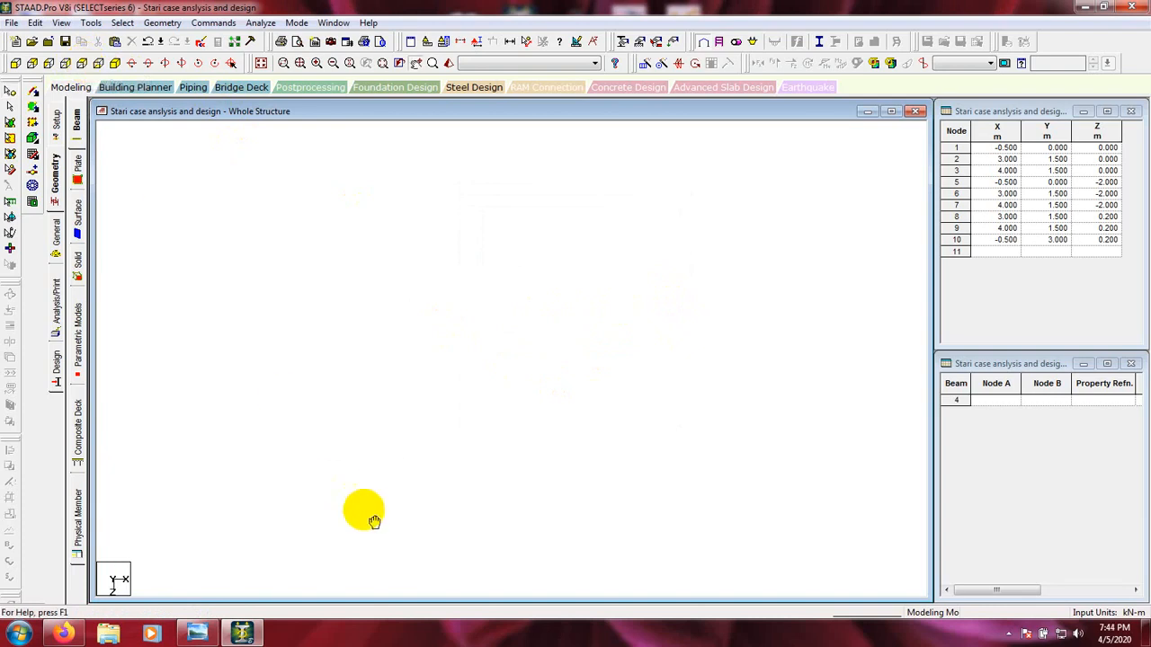
pyautogui.moveTo(710, 405); pyautogui.dragTo(266, 457)
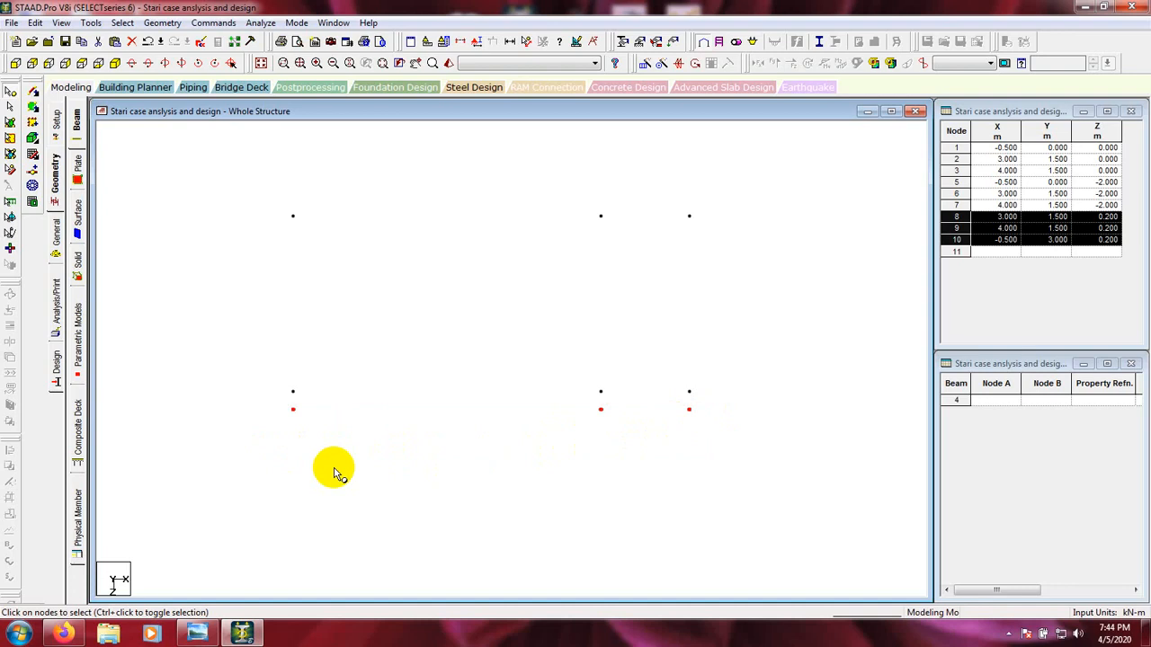
pyautogui.hotkey('ctrl', 'v')
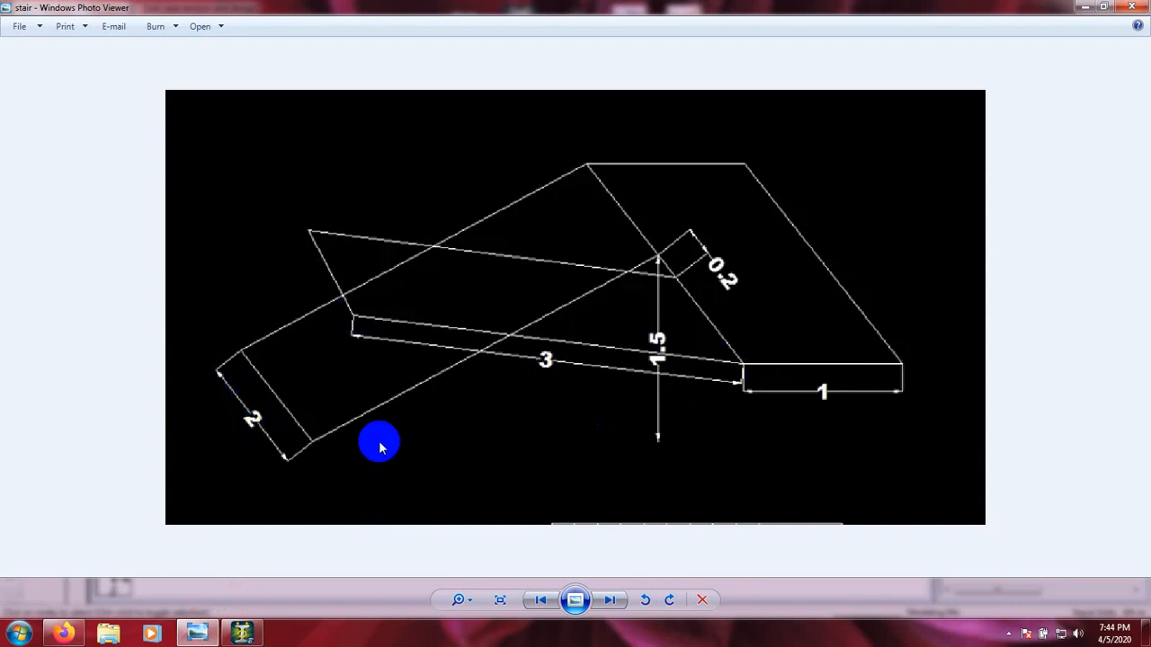
pyautogui.click(1083, 9)
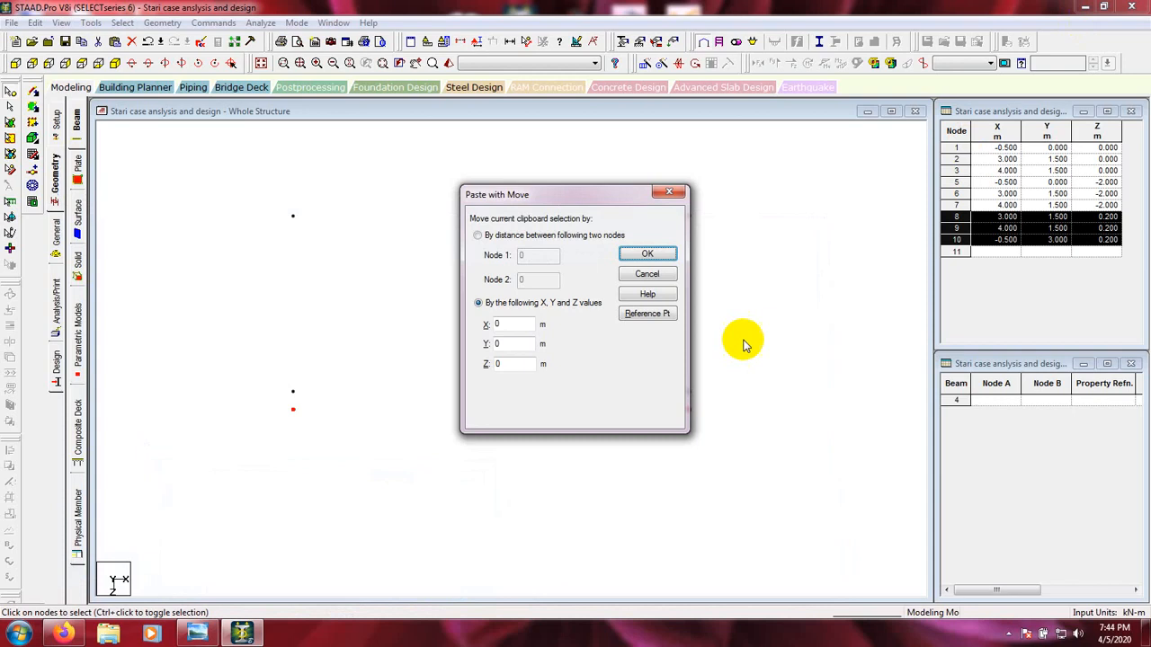
pyautogui.doubleClick(519, 363)
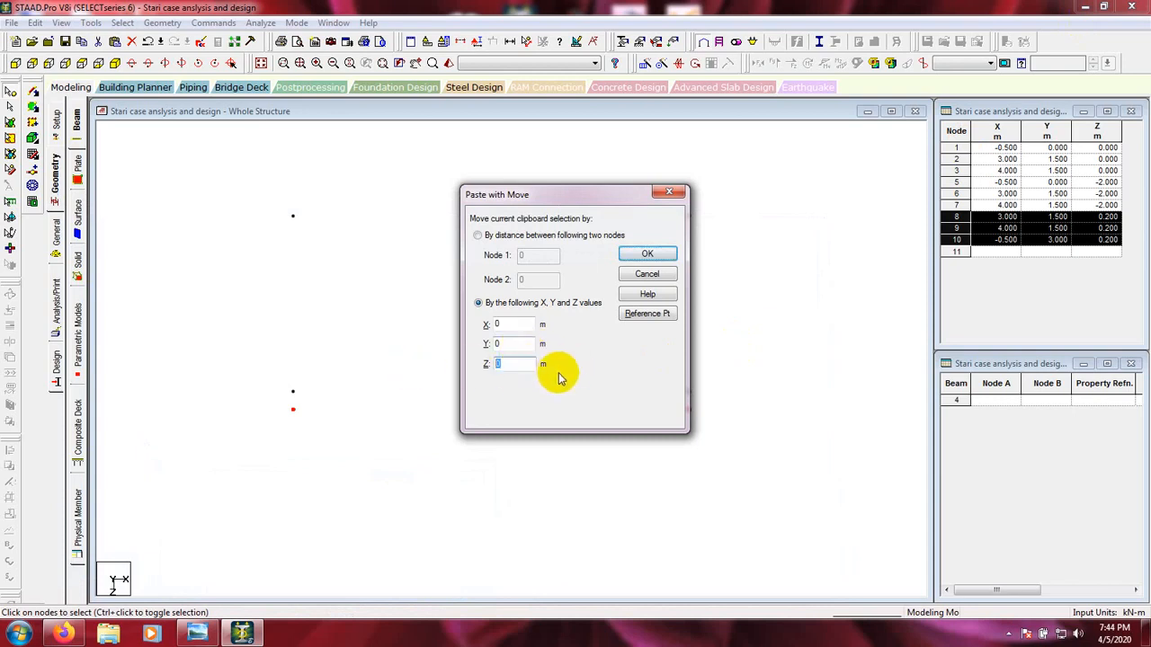
pyautogui.click(647, 257)
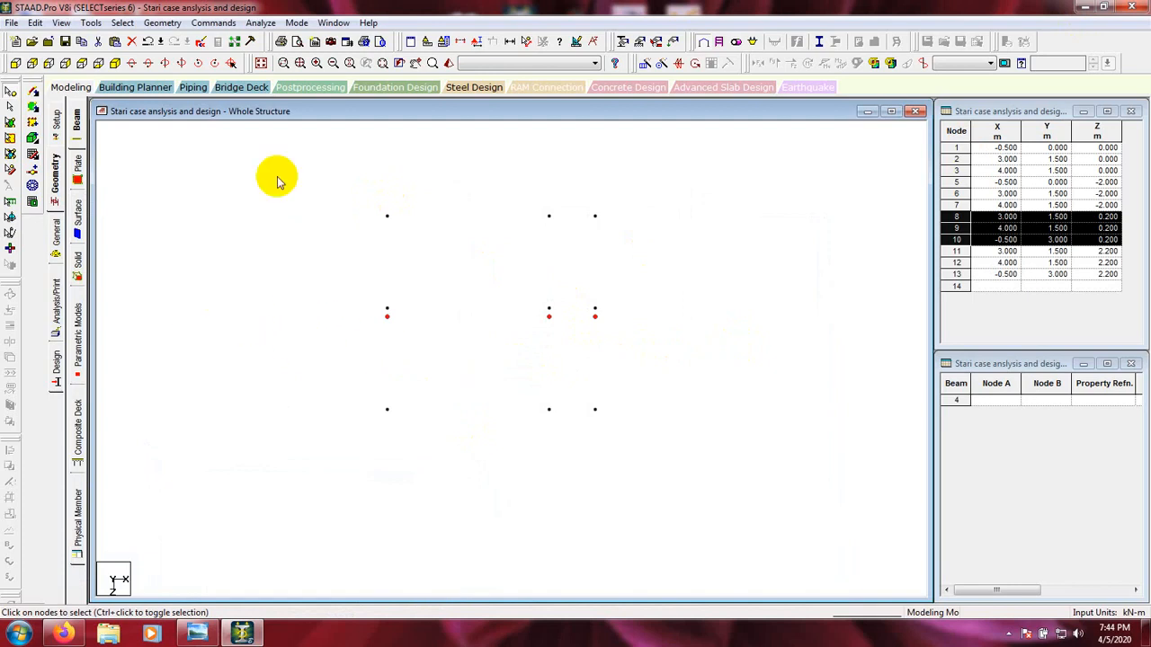
pyautogui.click(115, 64)
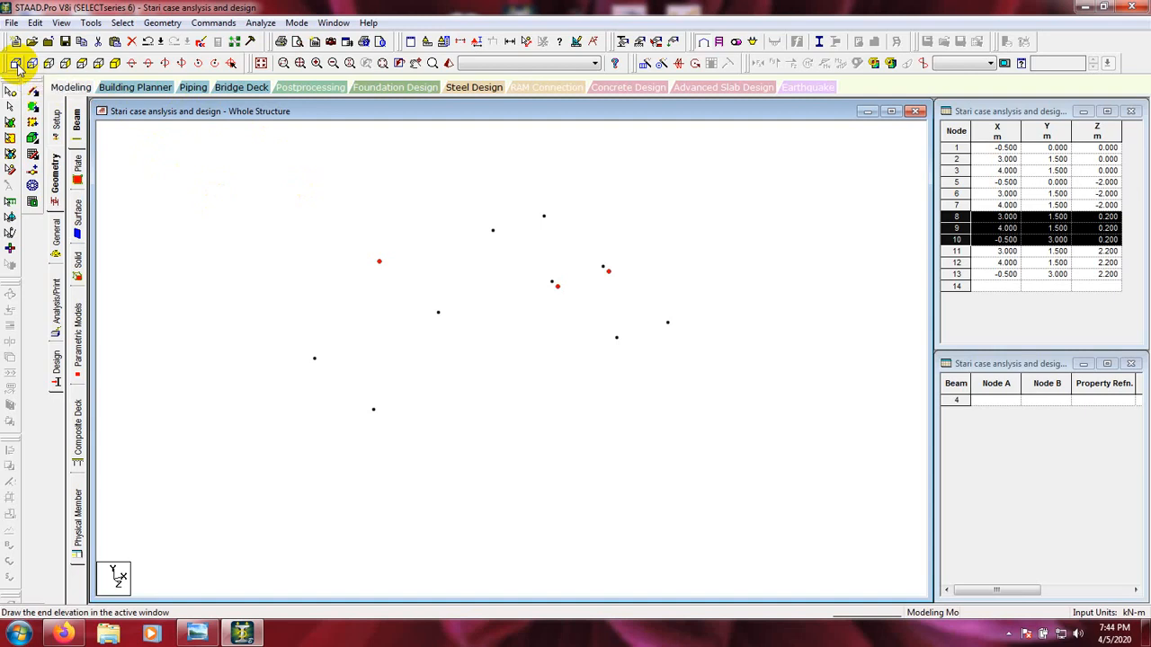
# Check the node layout in plan and isometric views and compare it with the dimensioned stair drawing
pyautogui.click(80, 63)
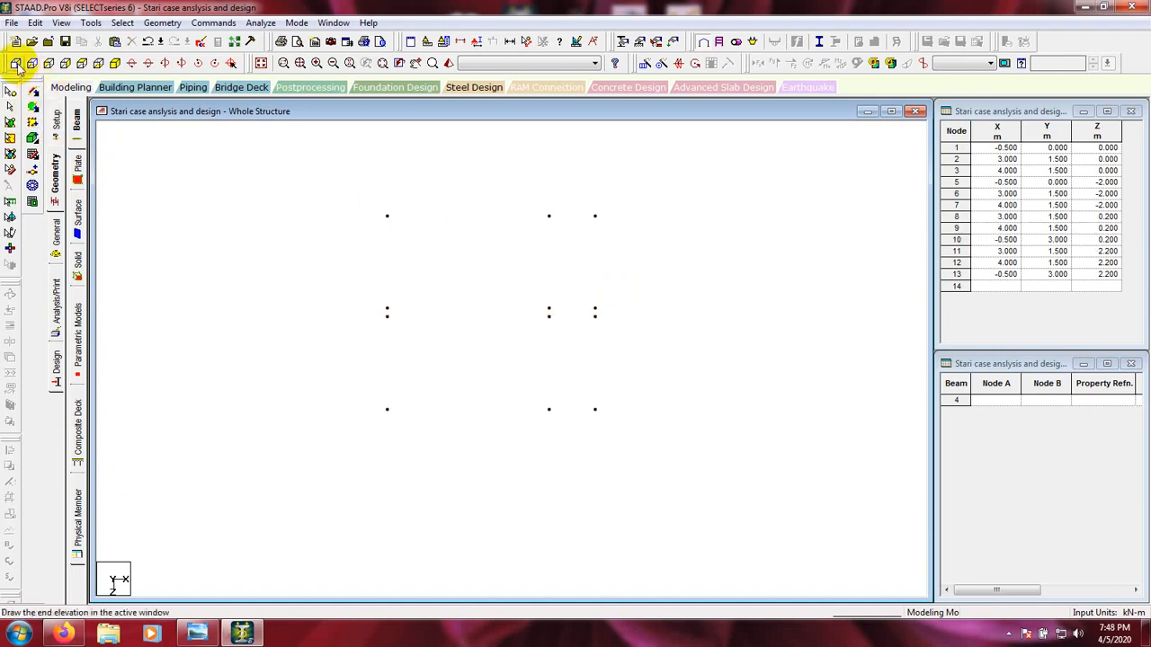
pyautogui.click(114, 64)
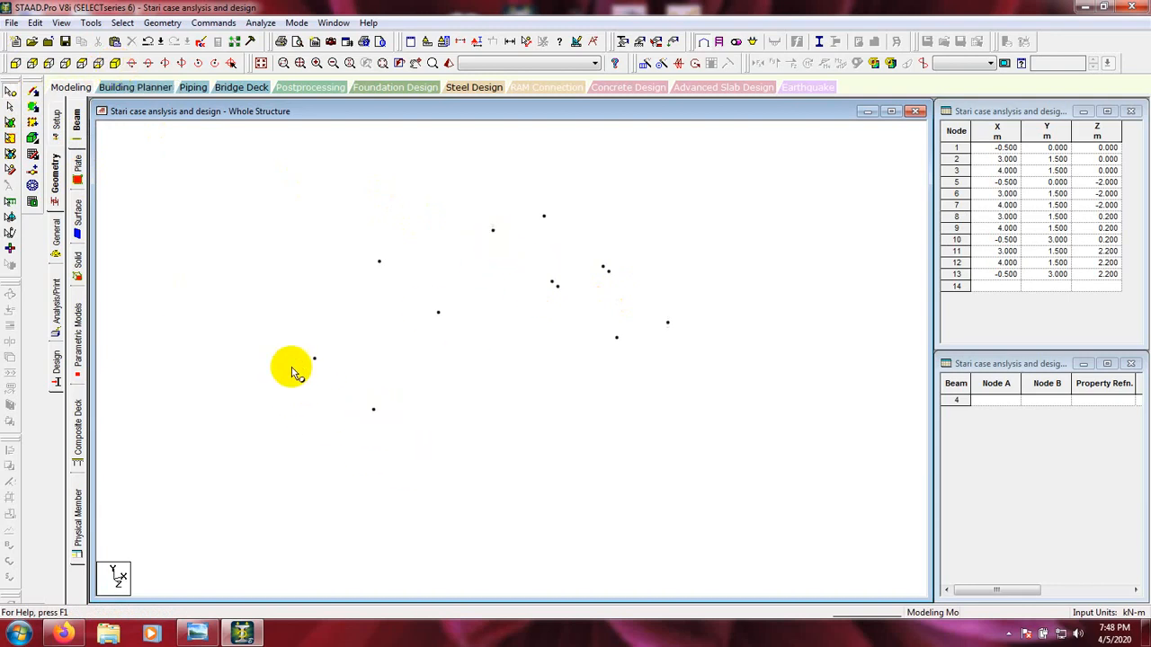
pyautogui.click(212, 622)
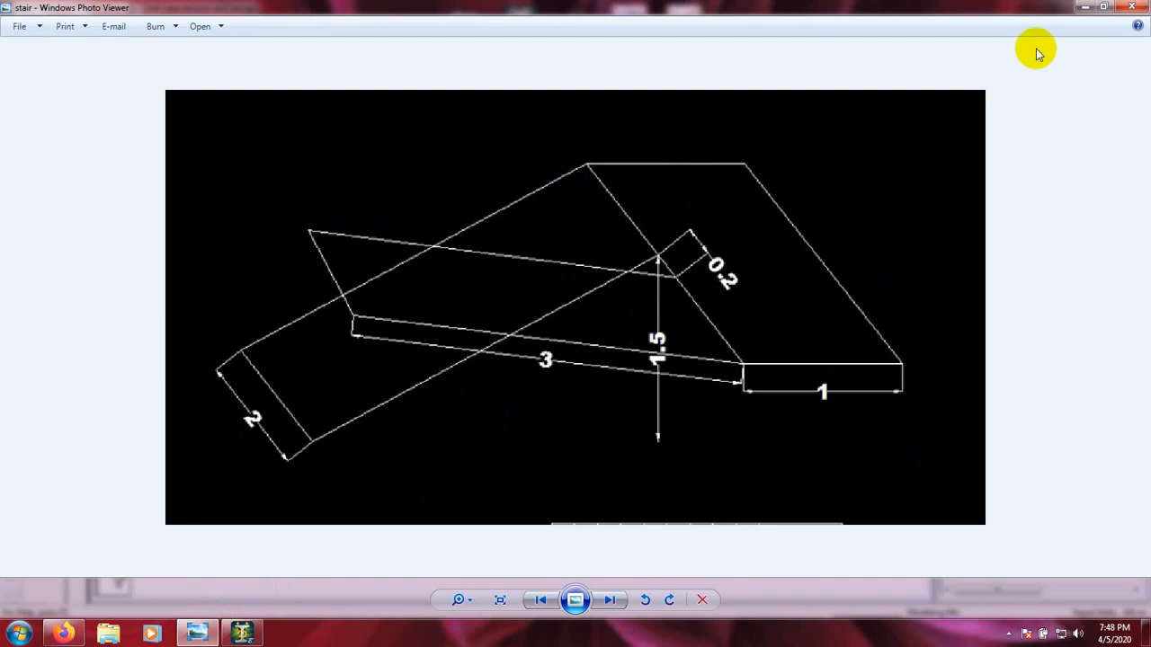
pyautogui.click(1086, 8)
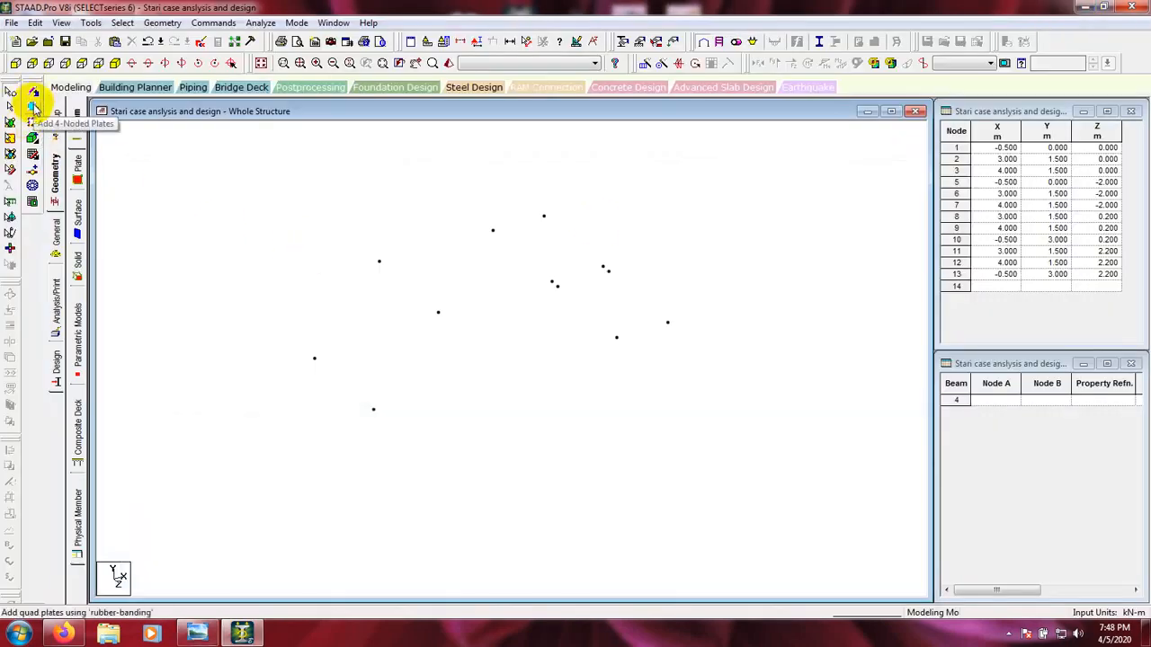
# Add a four-noded plate for the lower flight through nodes 5, 6, 2 and 1
pyautogui.click(33, 106)
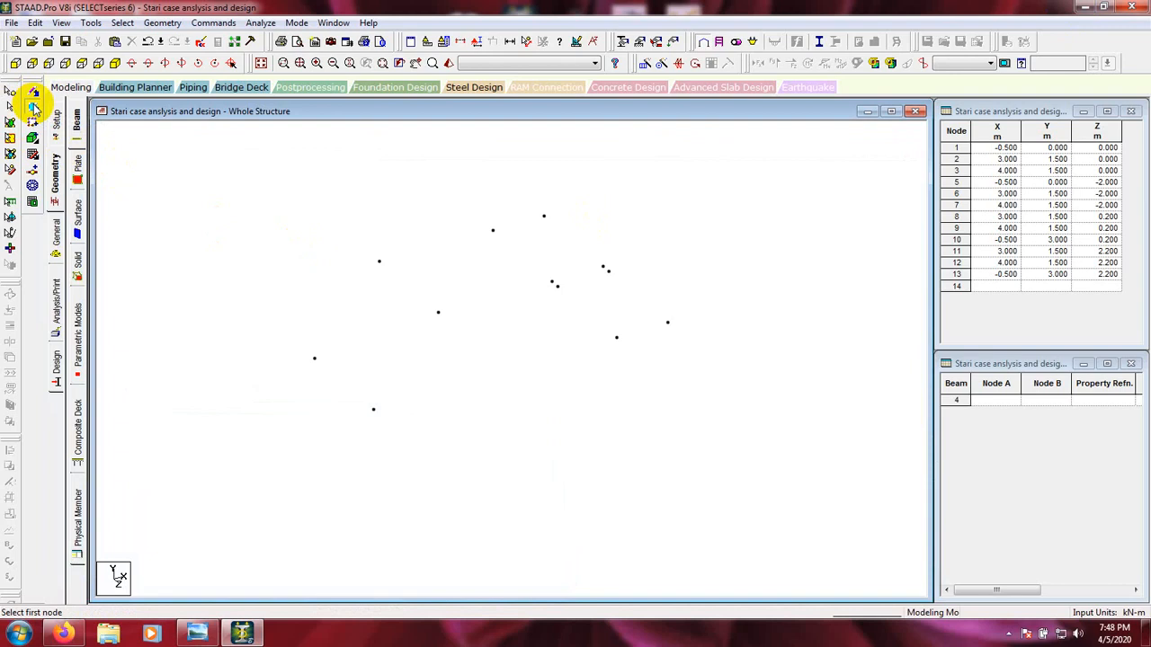
pyautogui.click(313, 360)
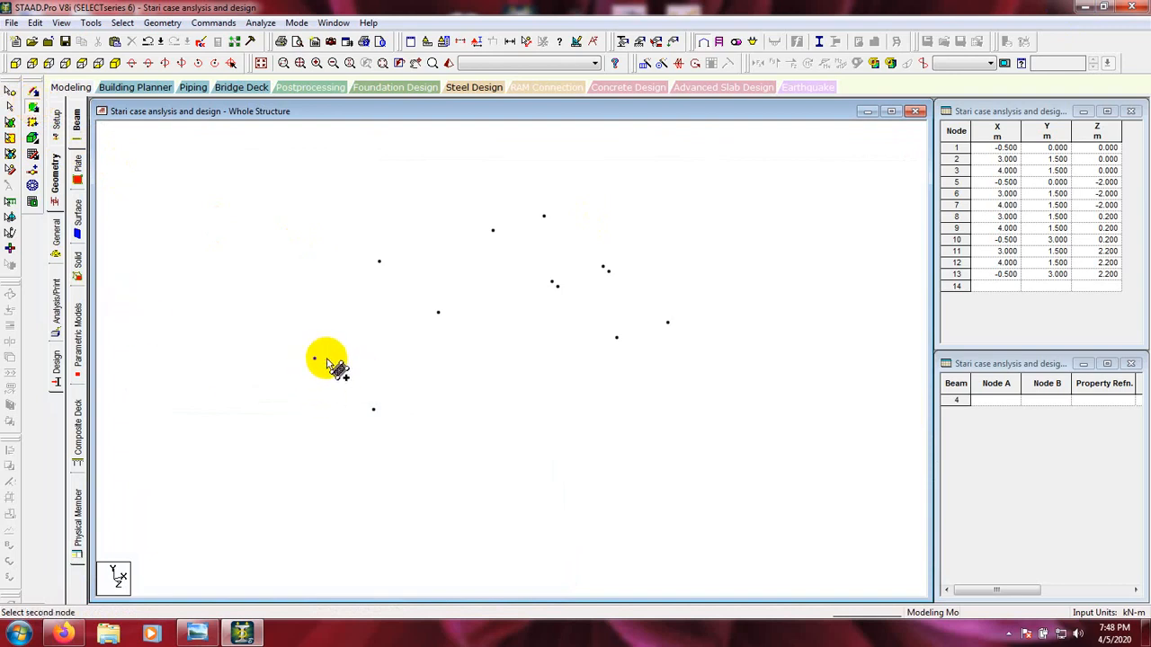
pyautogui.click(492, 231)
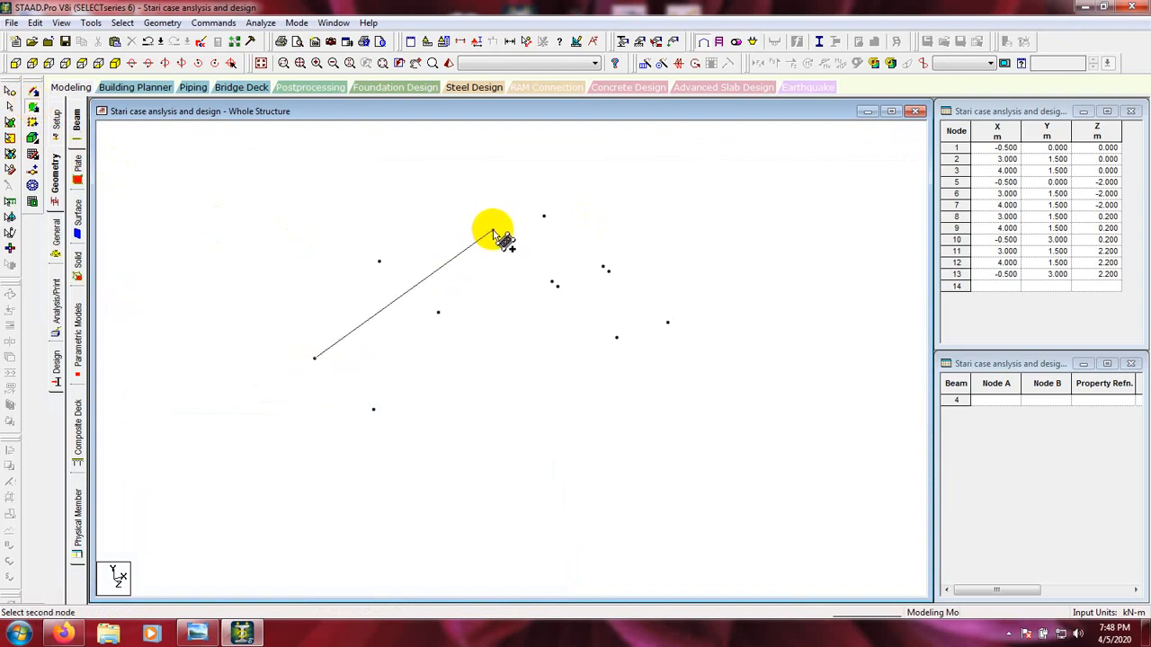
pyautogui.click(555, 283)
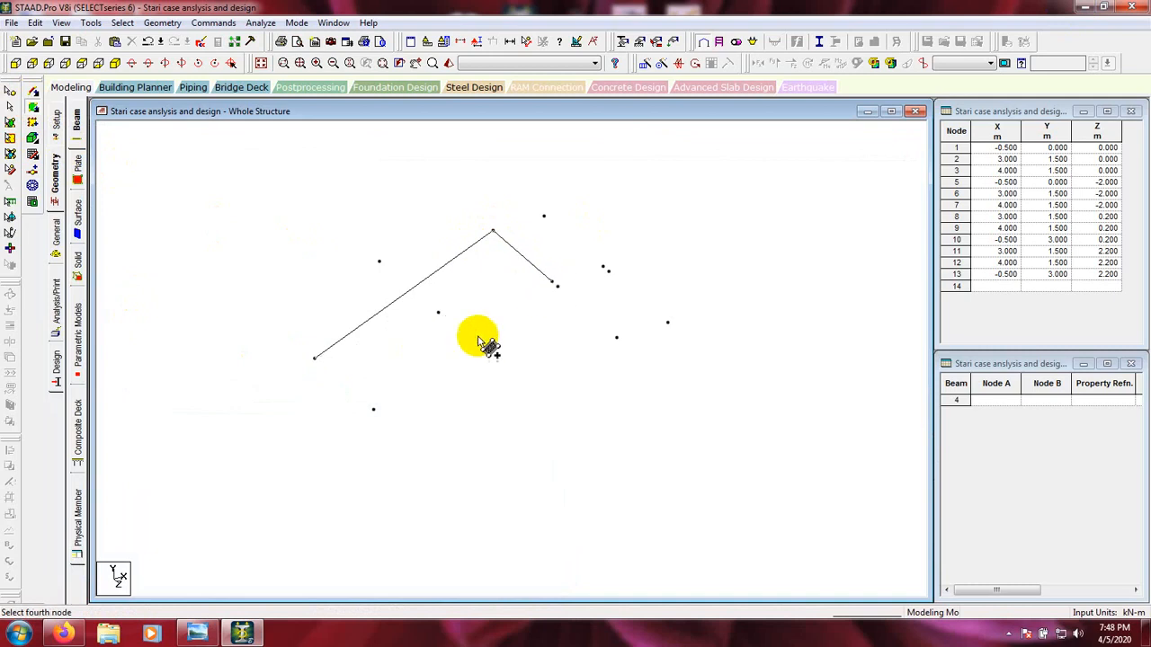
pyautogui.click(373, 410)
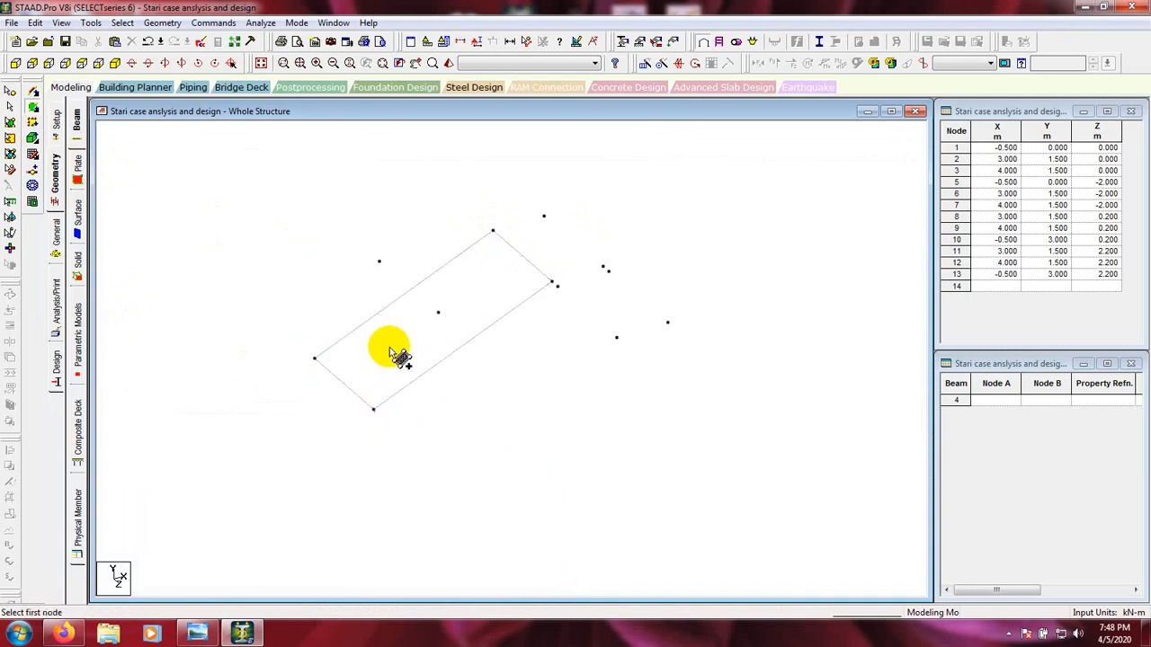
# Add a four-noded plate for the upper flight through nodes 10, 8, 11 and 13
pyautogui.click(379, 261)
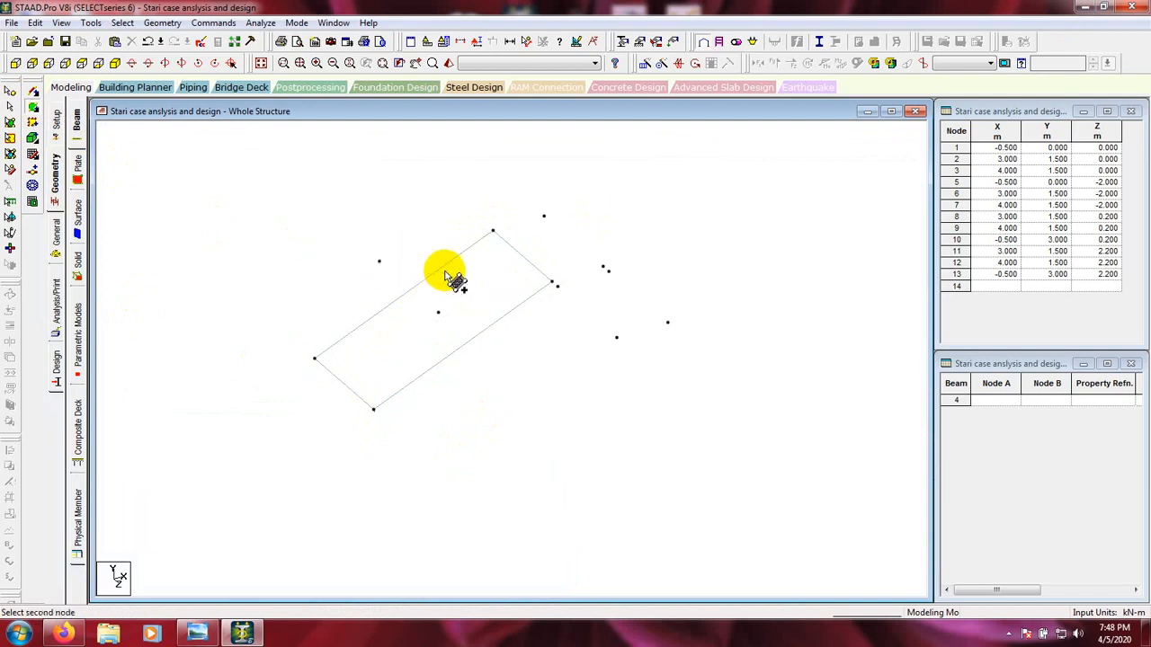
pyautogui.click(555, 284)
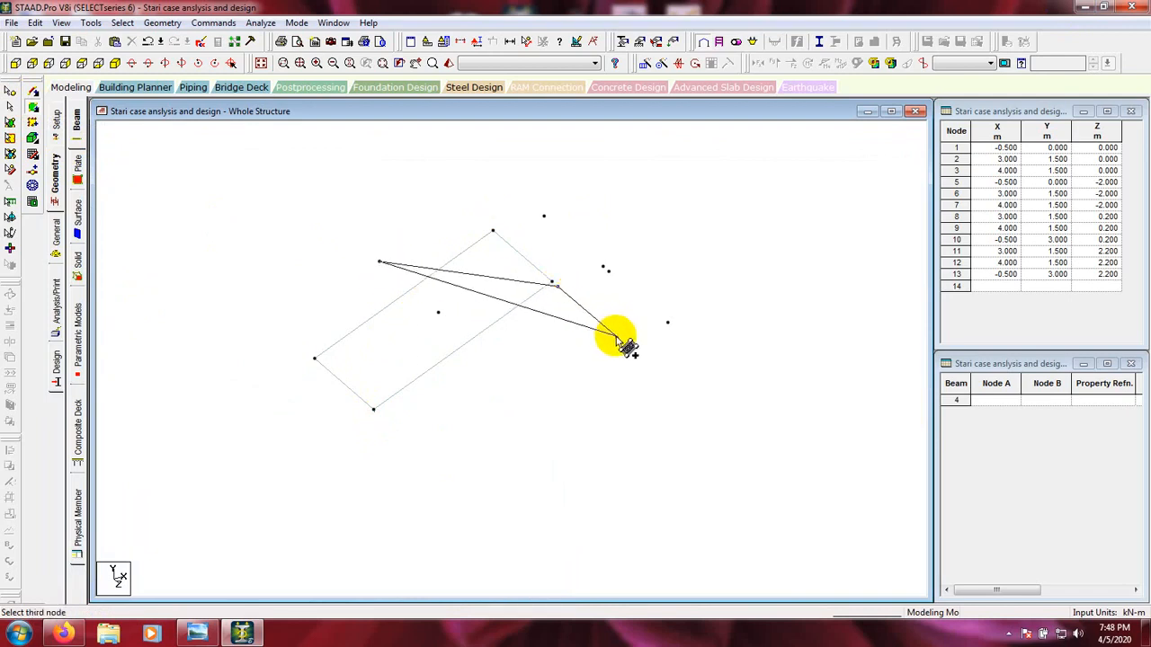
pyautogui.click(616, 336)
pyautogui.click(437, 313)
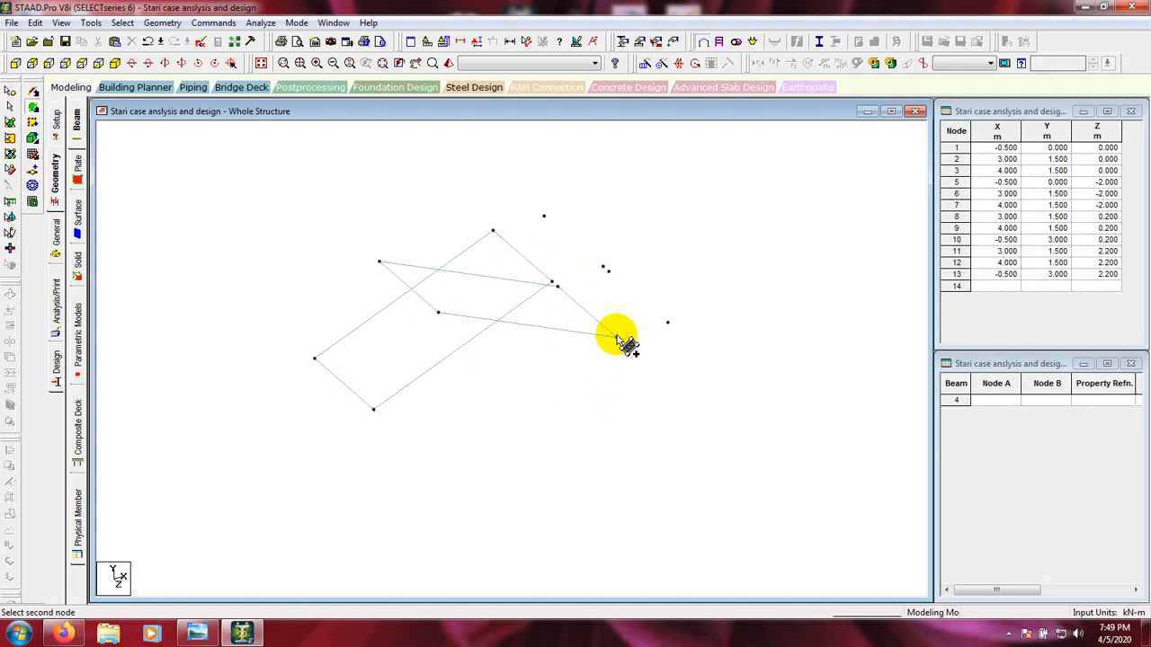
# Add a four-noded plate for the landing through nodes 11, 12, 7 and 6, and return to node selection
pyautogui.click(667, 321)
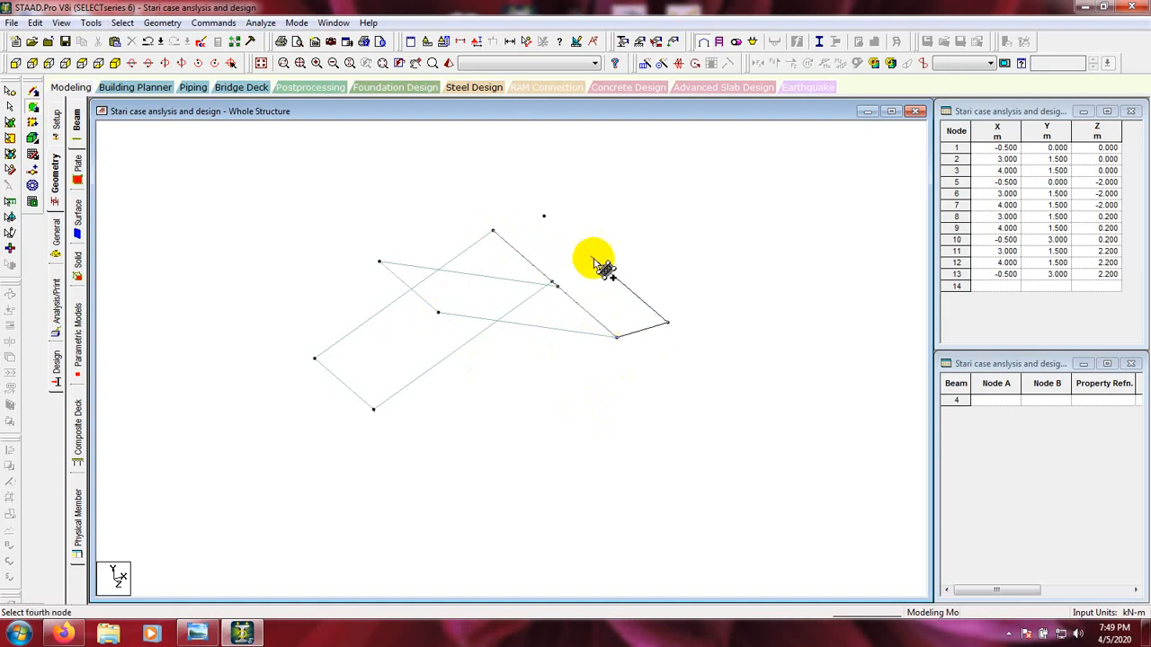
pyautogui.click(543, 217)
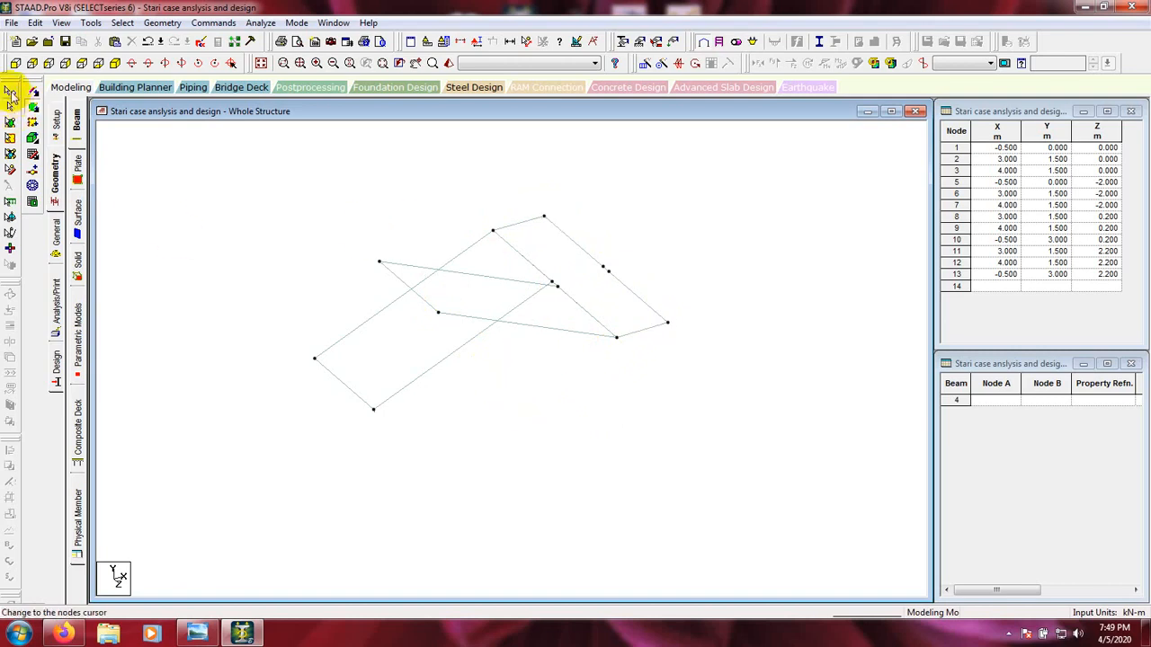
pyautogui.click(11, 94)
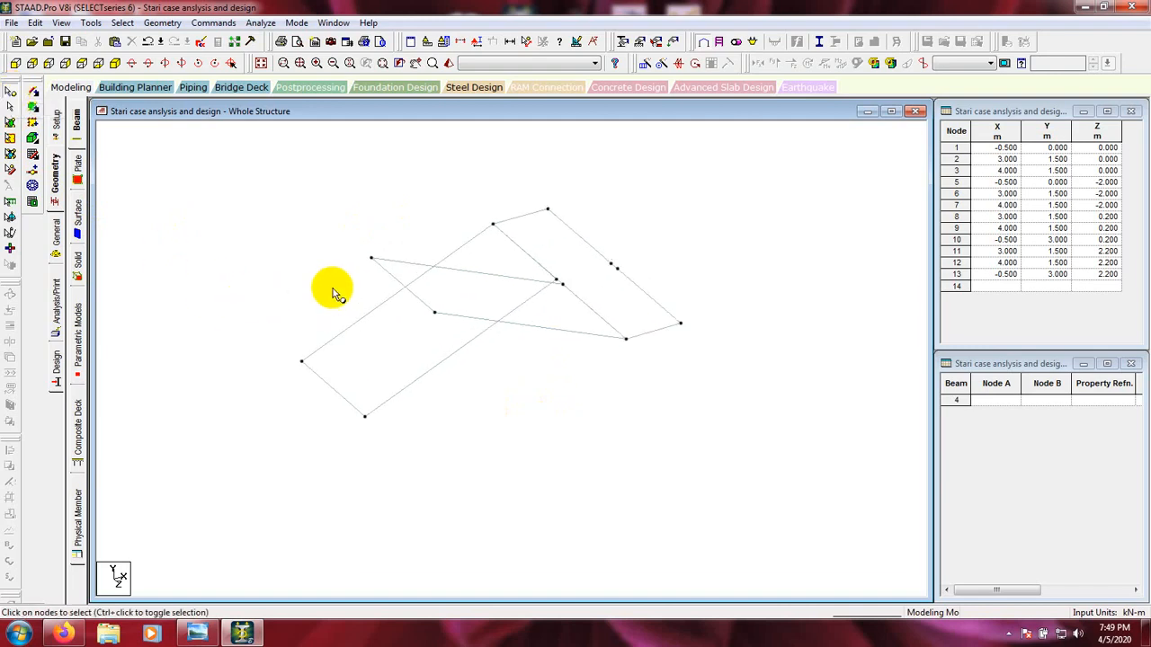
# Inspect the staircase plates in a 3D rendered view from another angle, and close the rendering
pyautogui.moveTo(342, 297); pyautogui.dragTo(344, 330, button='middle')
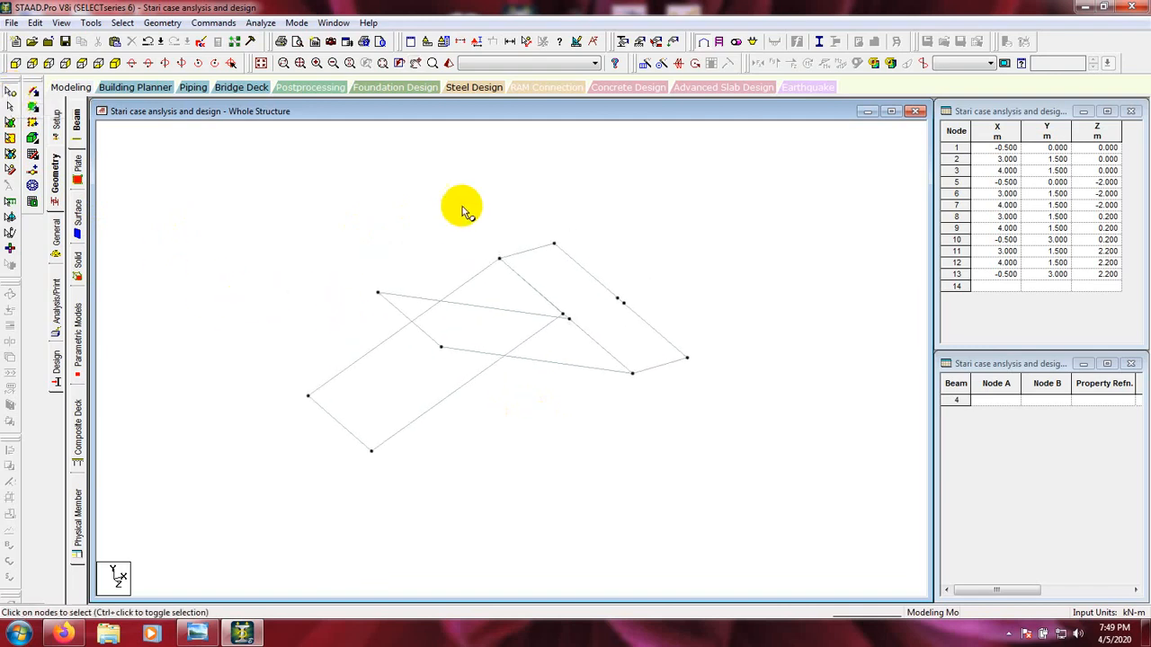
pyautogui.click(448, 65)
pyautogui.moveTo(576, 342); pyautogui.dragTo(758, 196)
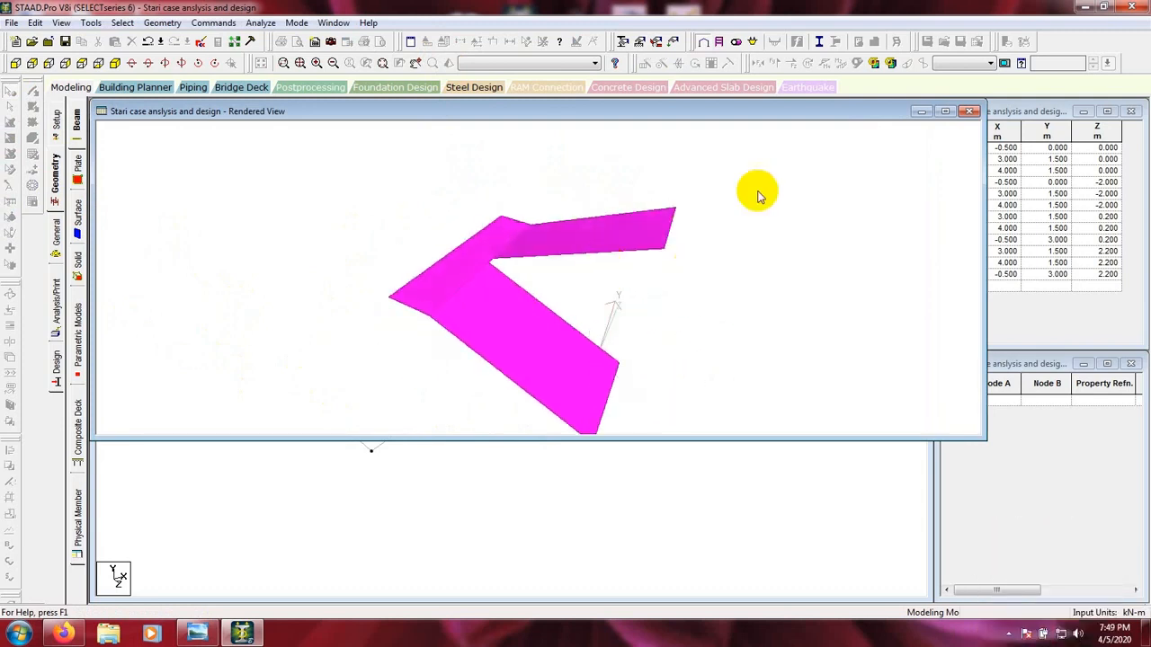
pyautogui.click(973, 111)
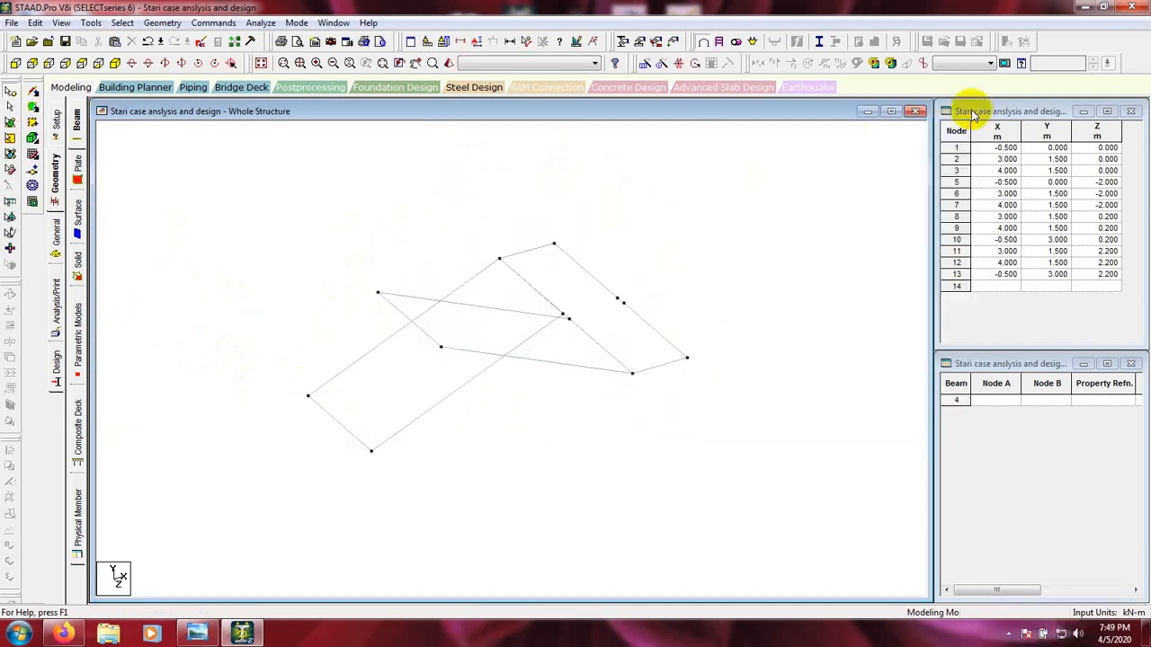
pyautogui.click(476, 336)
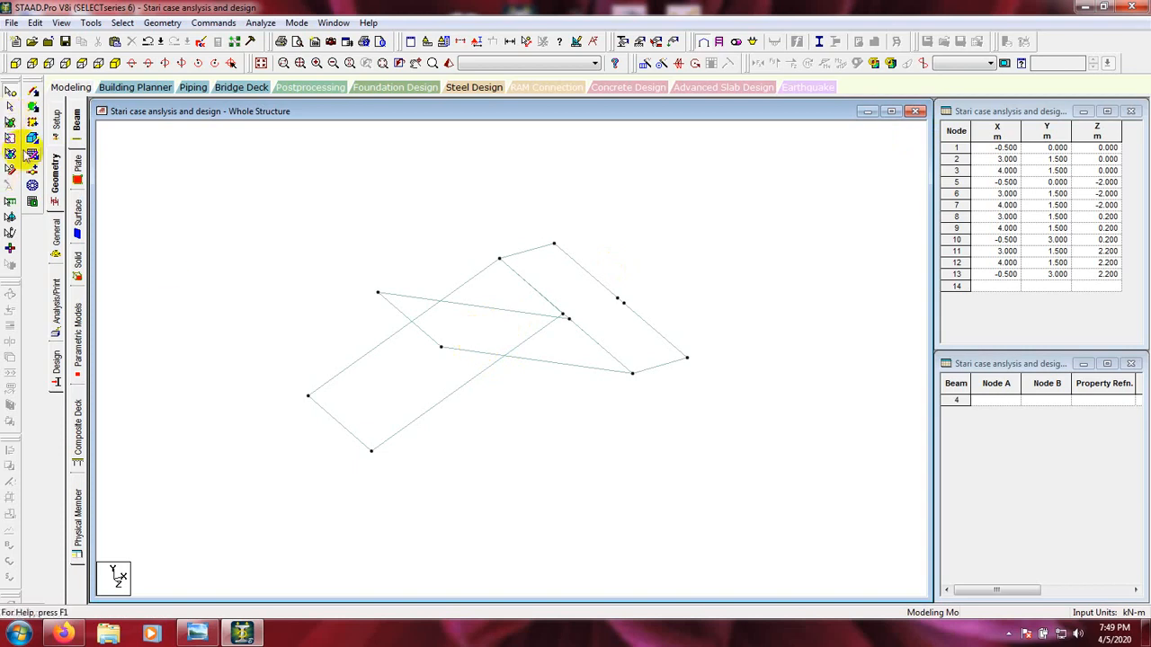
pyautogui.scroll(-2, 370, 255)
pyautogui.scroll(2, 345, 312)
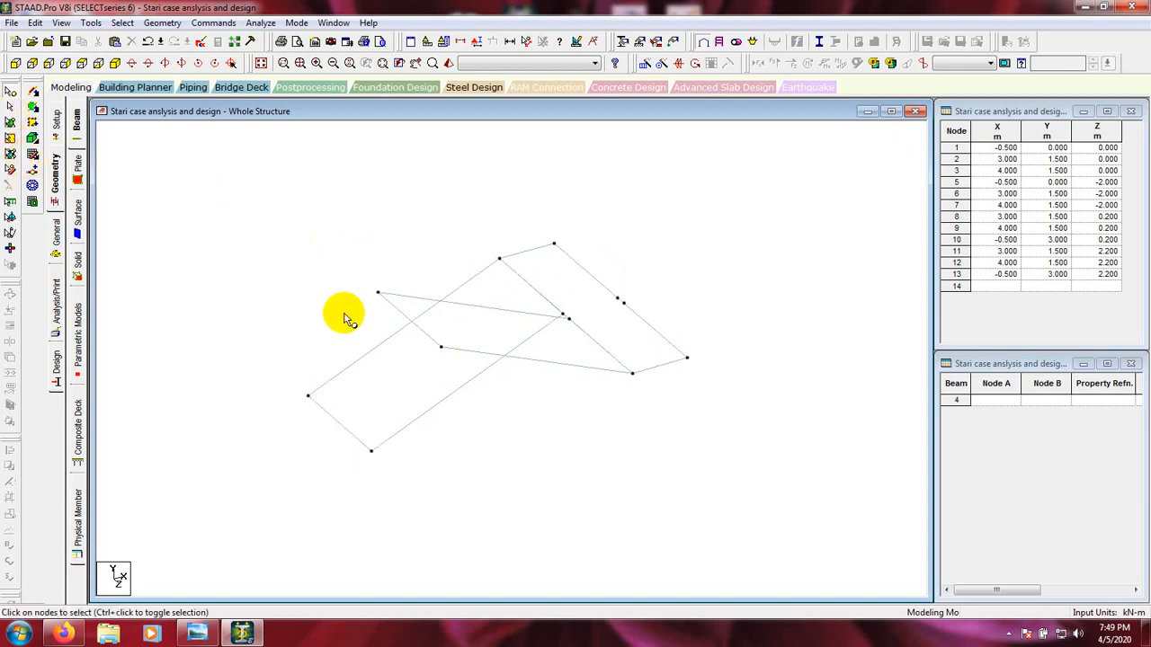
pyautogui.moveTo(335, 330); pyautogui.dragTo(356, 324, button='middle')
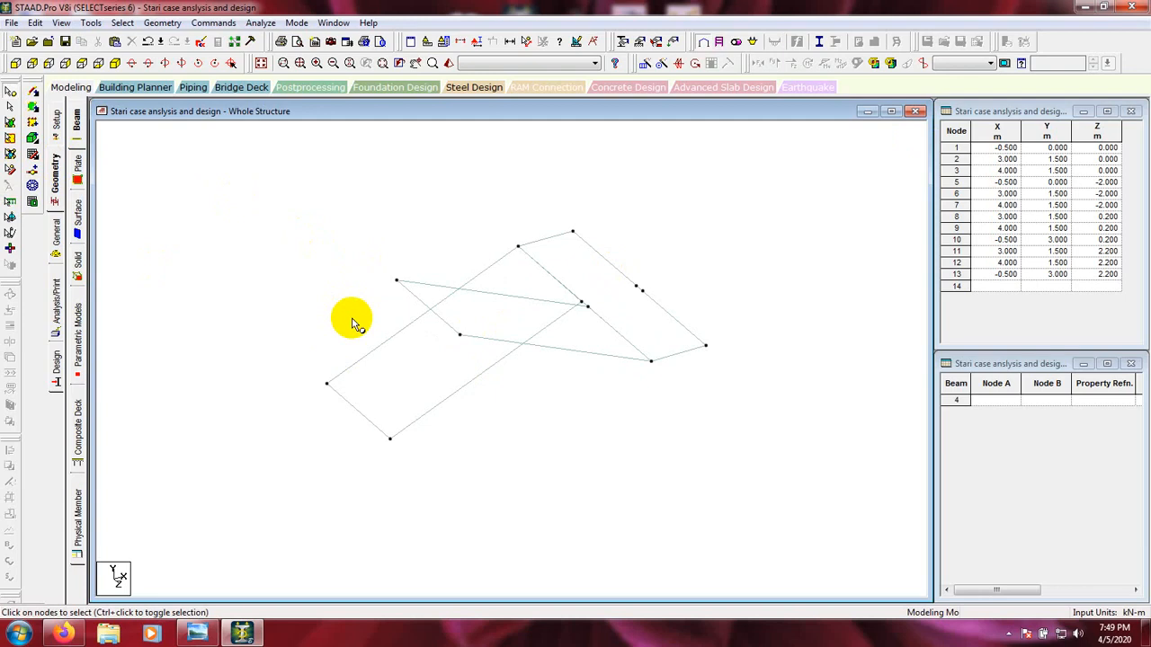